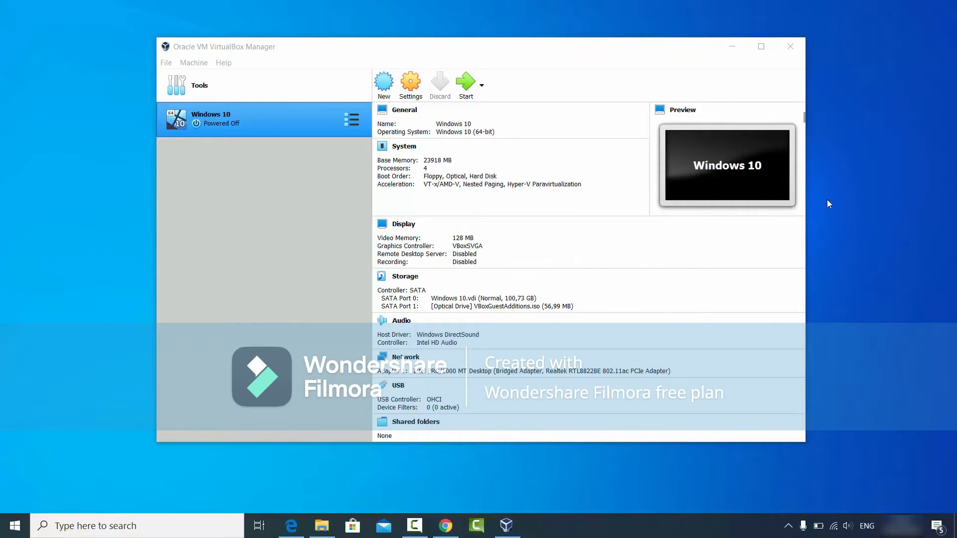
- Switch to Chrome, open the Oracle VM VirtualBox downloads page from the virtualbox search results, and download the 6.1.6 package for Windows hosts
left_click(445, 525)
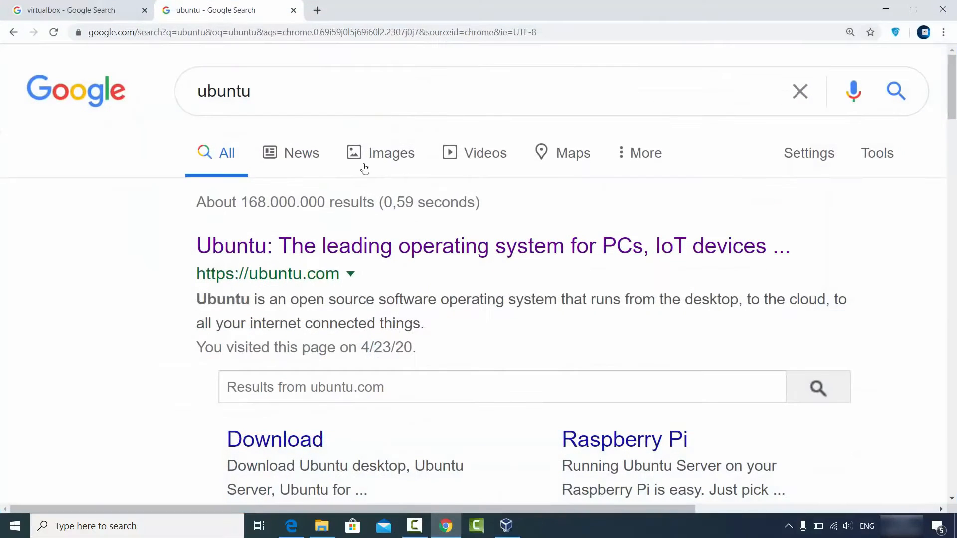
left_click(47, 6)
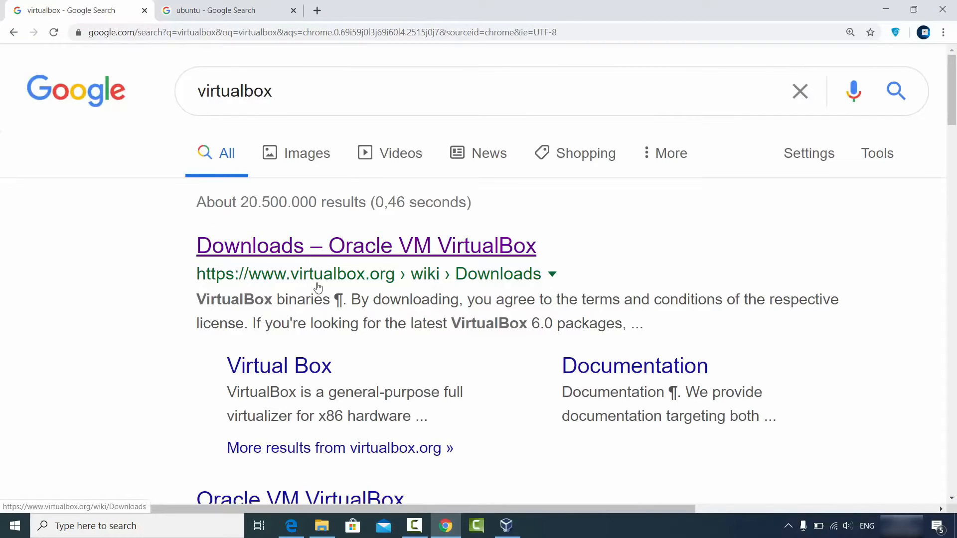
left_click(375, 255)
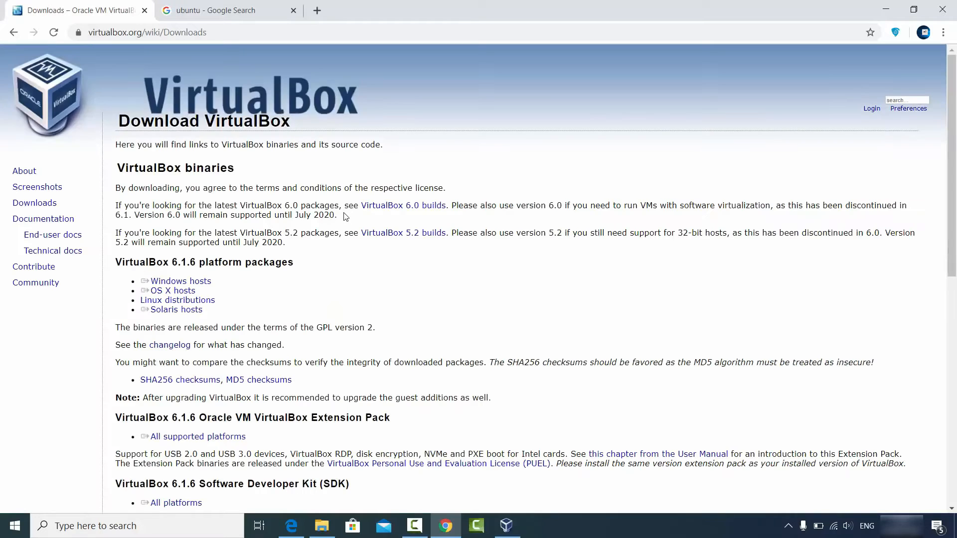
double_click(50, 208)
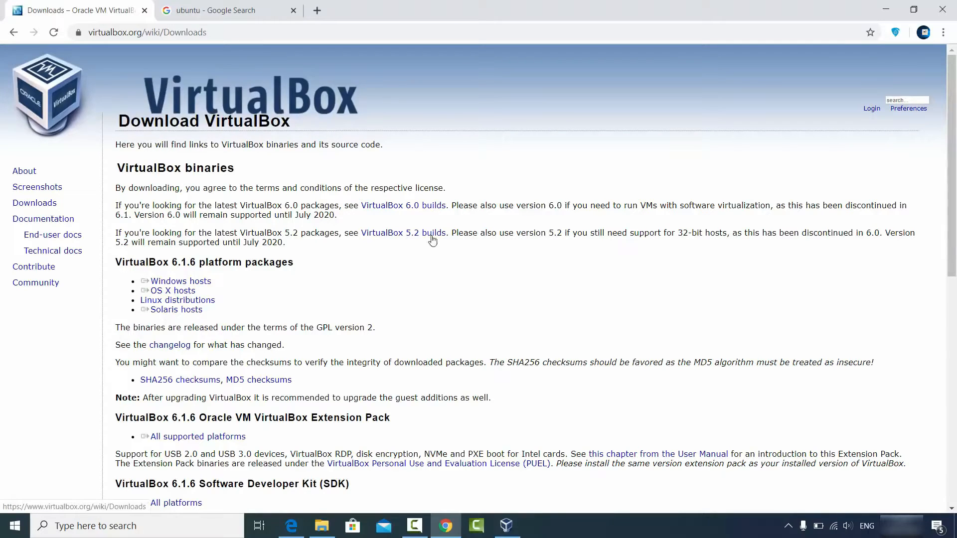
left_click(182, 283)
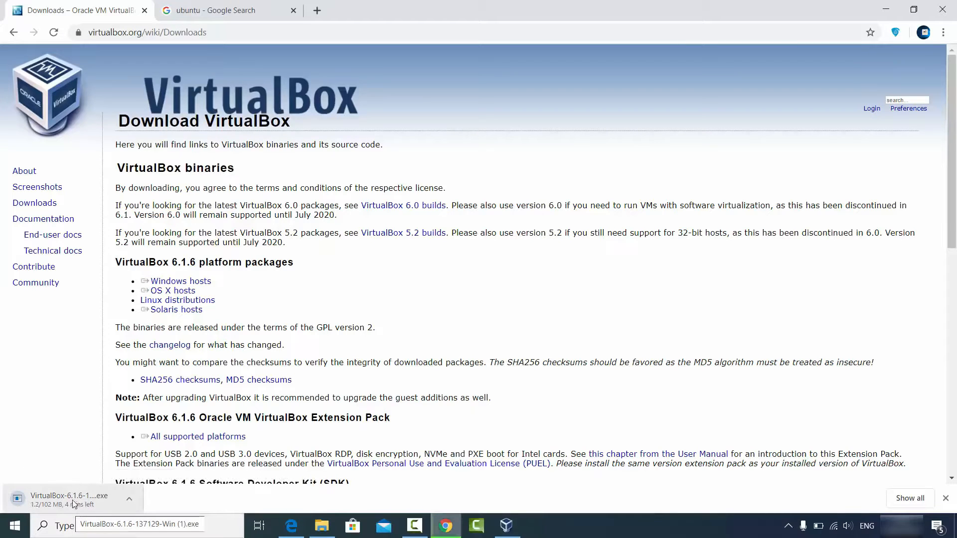
- Cancel the VirtualBox installer download and return to VirtualBox Manager
left_click(128, 500)
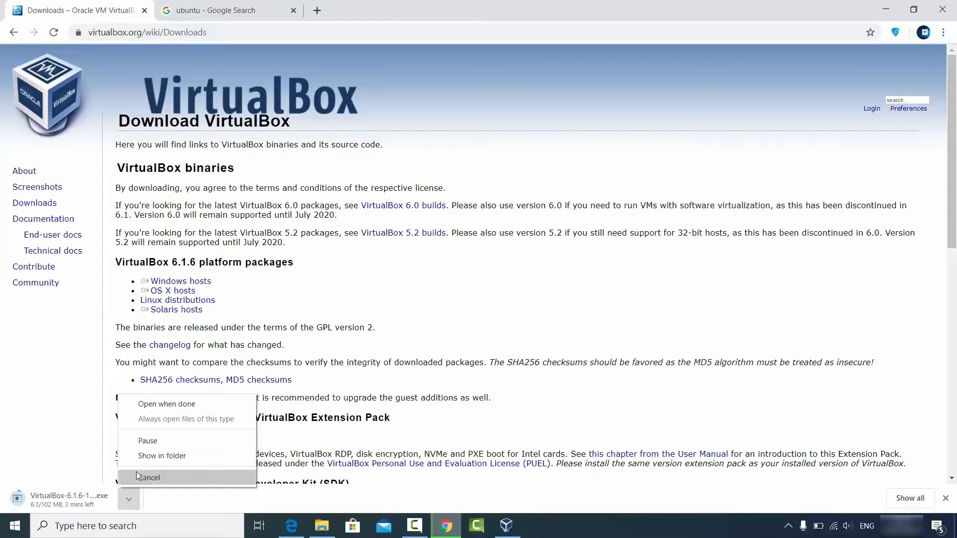
left_click(137, 477)
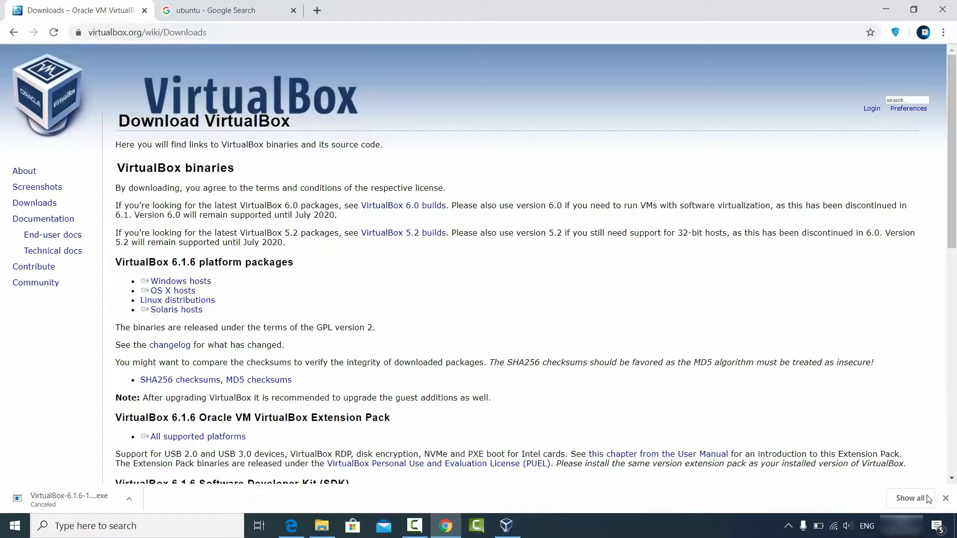
left_click(945, 498)
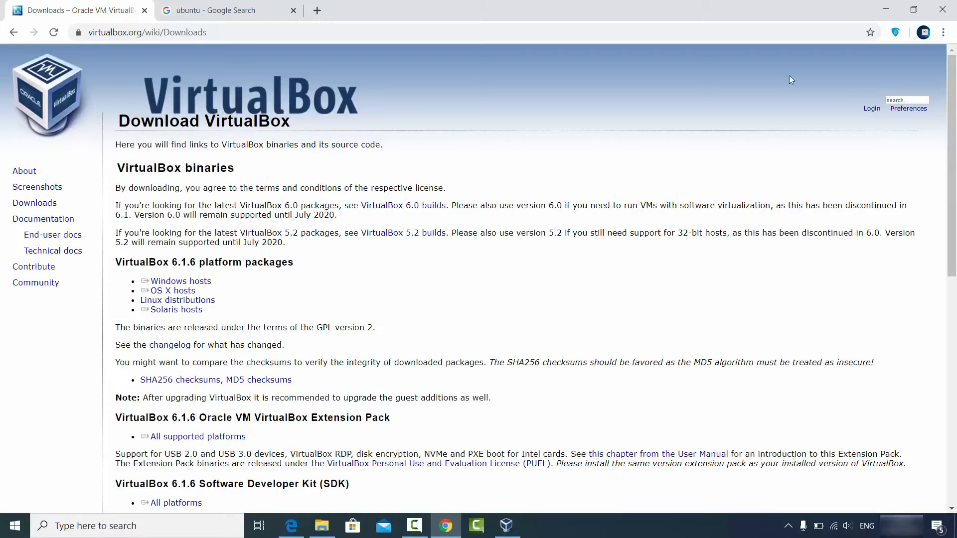
left_click(882, 10)
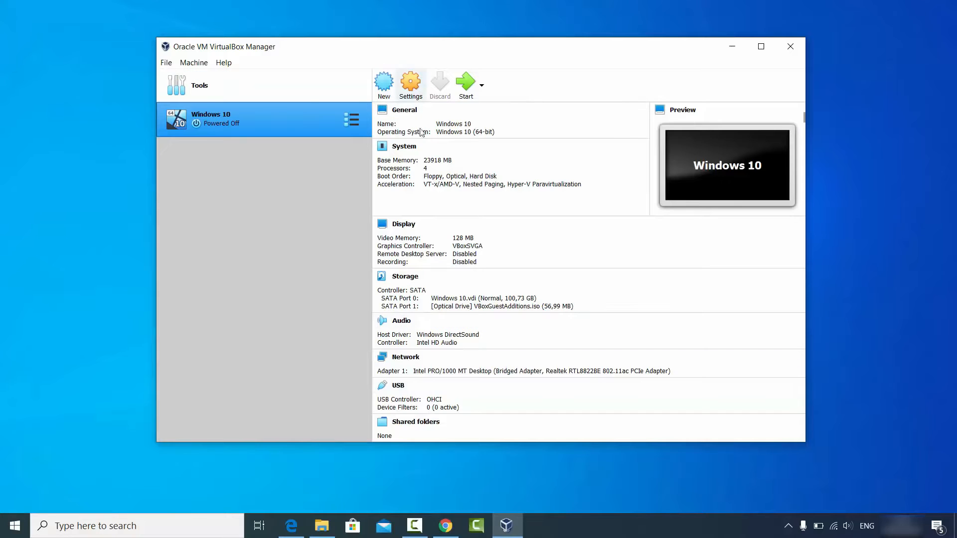
- Switch to Chrome, open the Ubuntu website from the ubuntu search results, and download Ubuntu Desktop 20.04 LTS
left_click(438, 526)
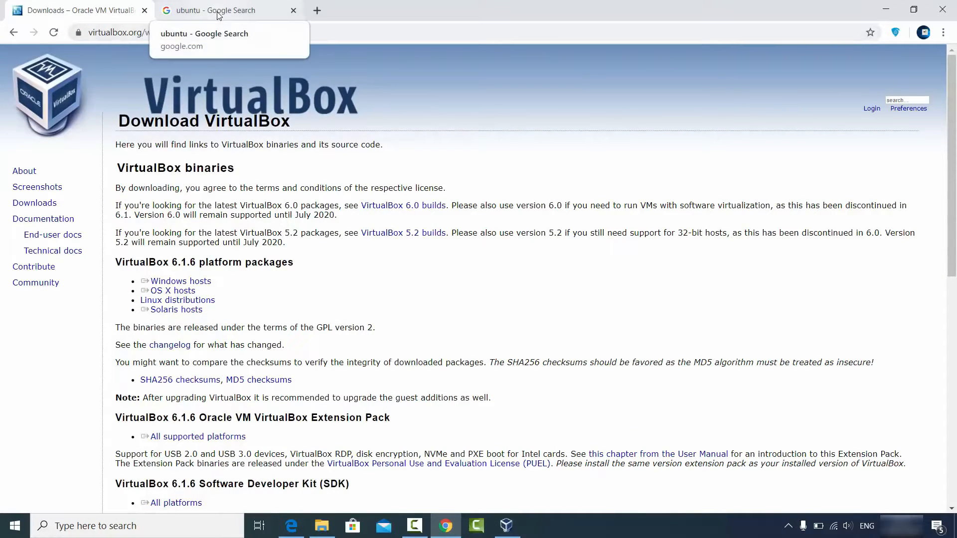
left_click(217, 16)
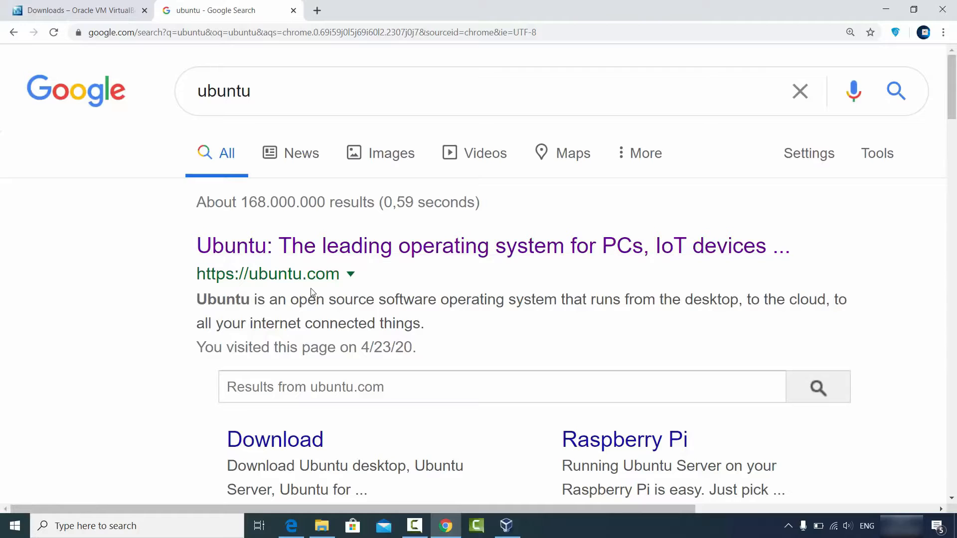
left_click(321, 247)
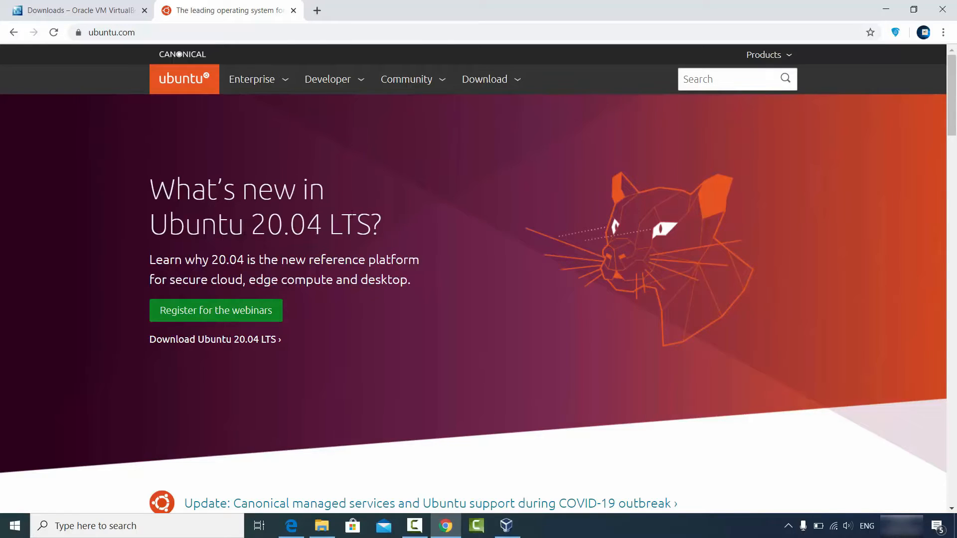
left_click(490, 84)
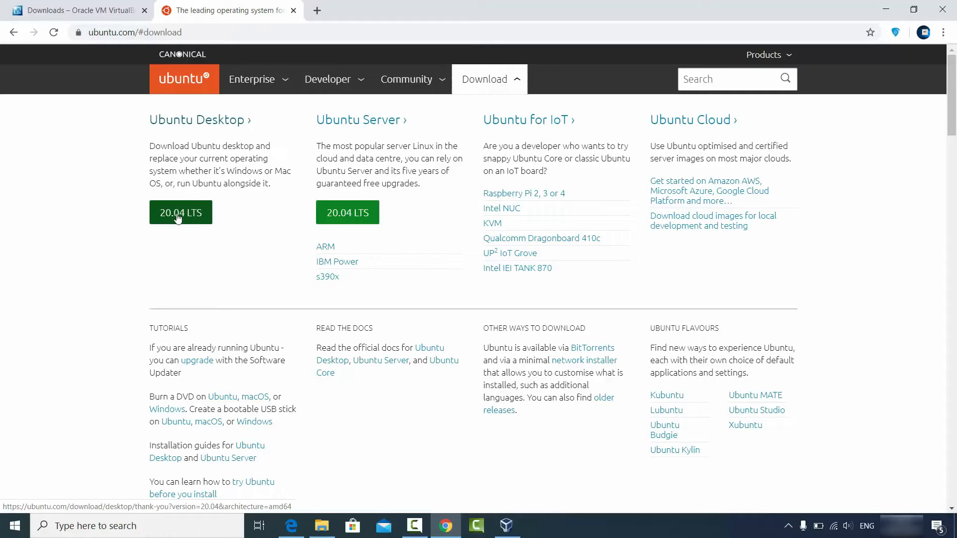
left_click(192, 213)
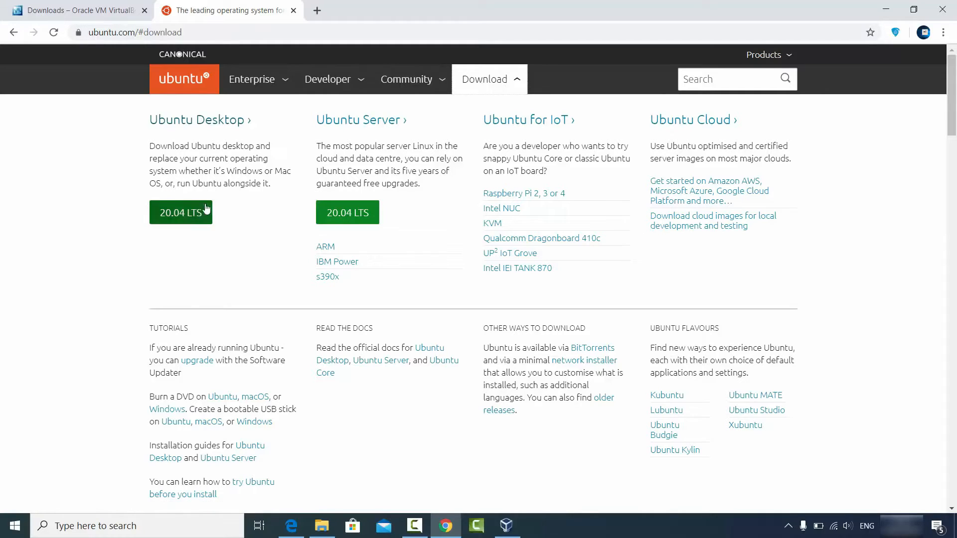
left_click(194, 124)
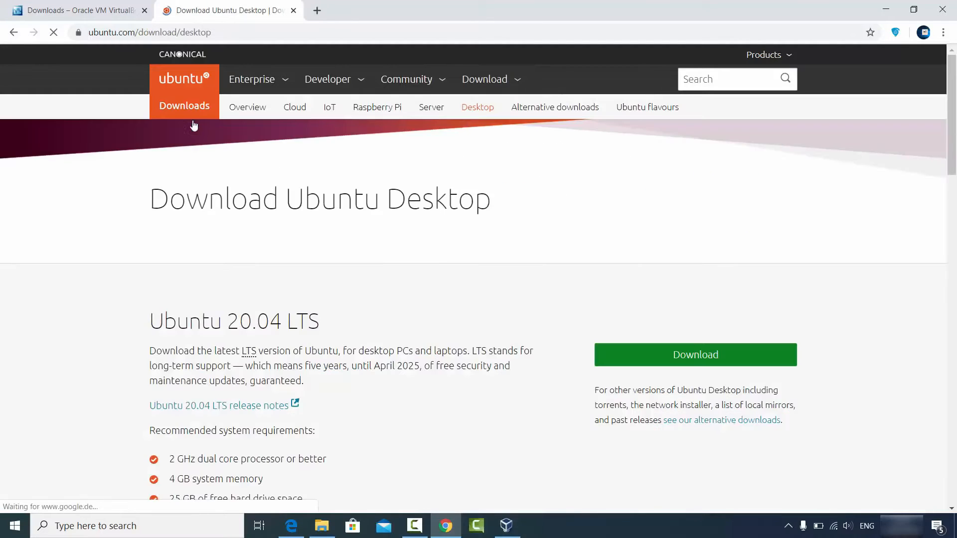
scroll(328, 276, "down", 1)
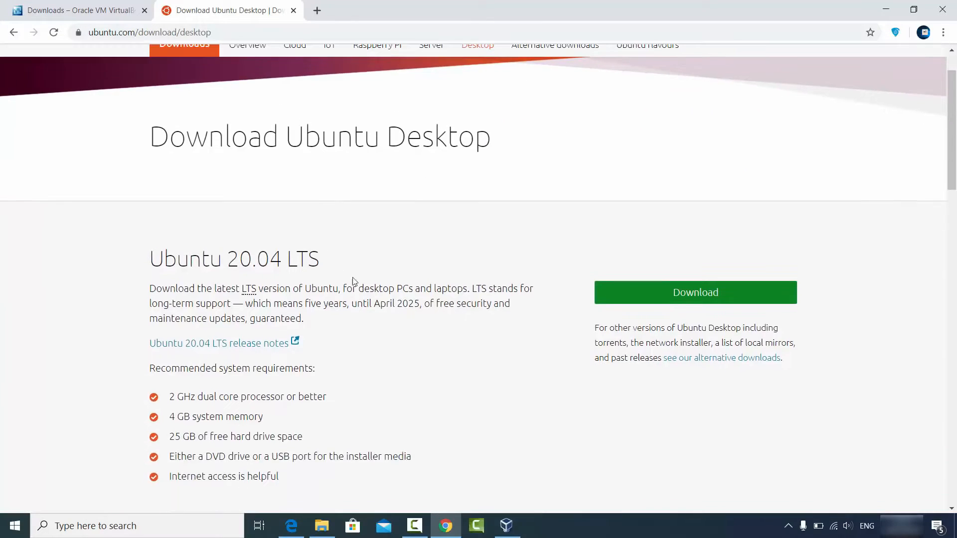
left_click(649, 298)
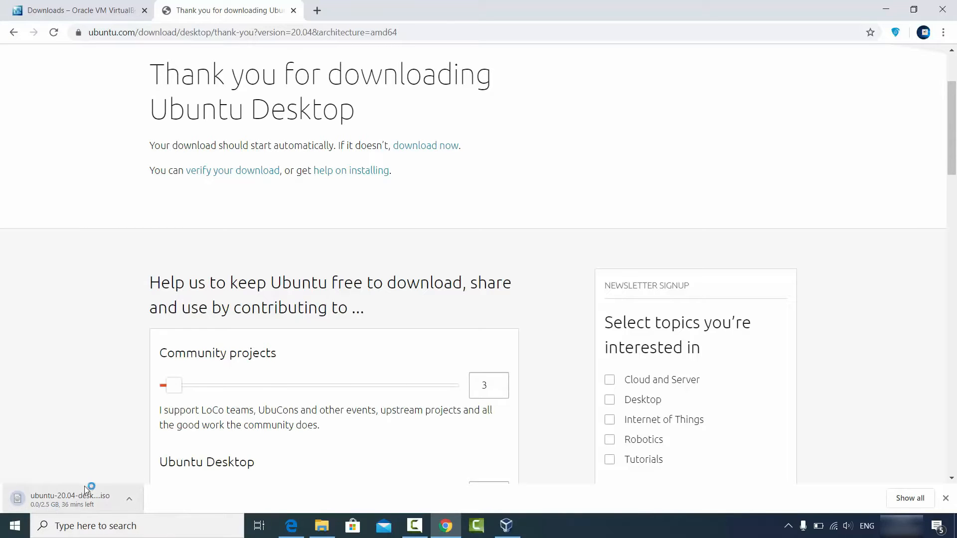
- Cancel the Ubuntu 20.04 desktop ISO download
scroll(142, 378, "down", 4)
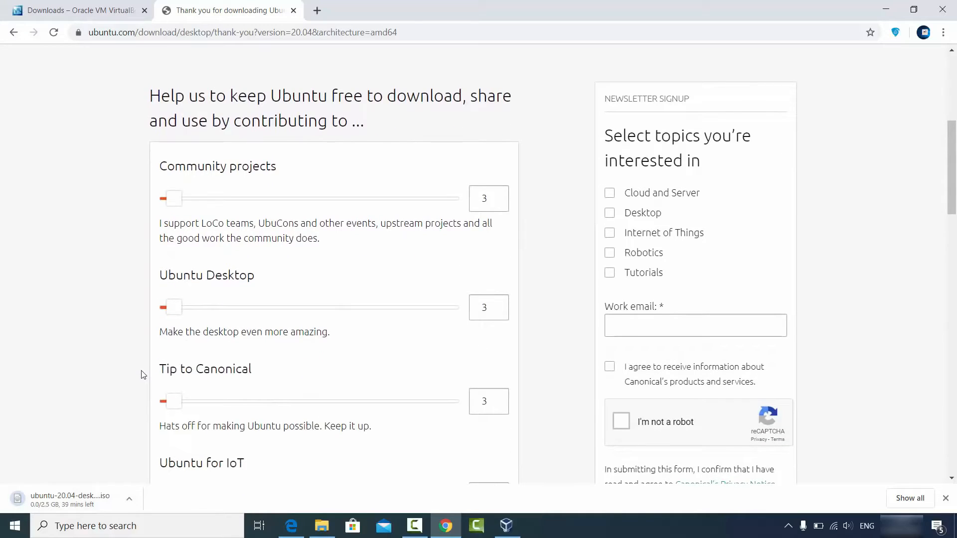
left_click(129, 498)
left_click(132, 479)
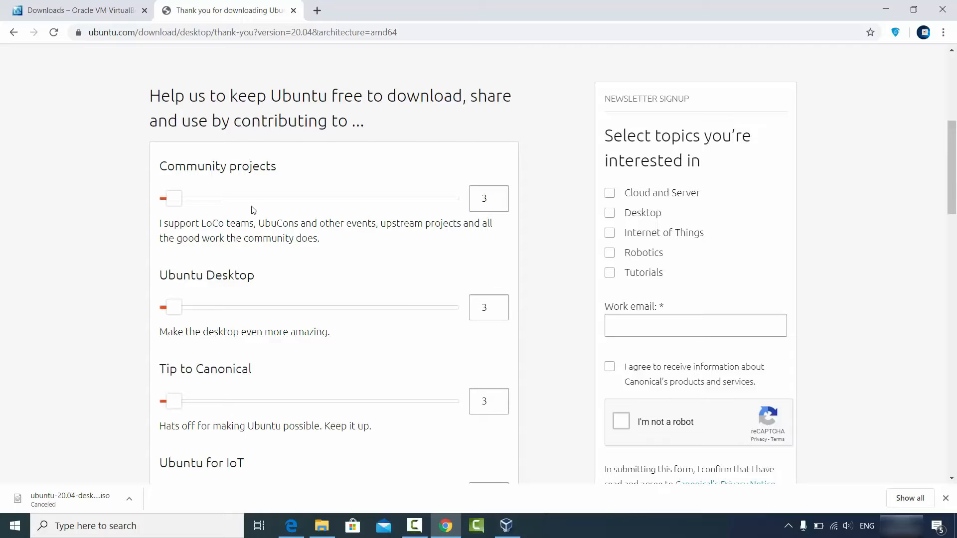
scroll(249, 209, "down", 5)
- Switch to File Explorer and check the Ubuntu folder on DATADRIVE1 (D:) for ubuntu-20.04-desktop-amd64.iso
left_click(886, 10)
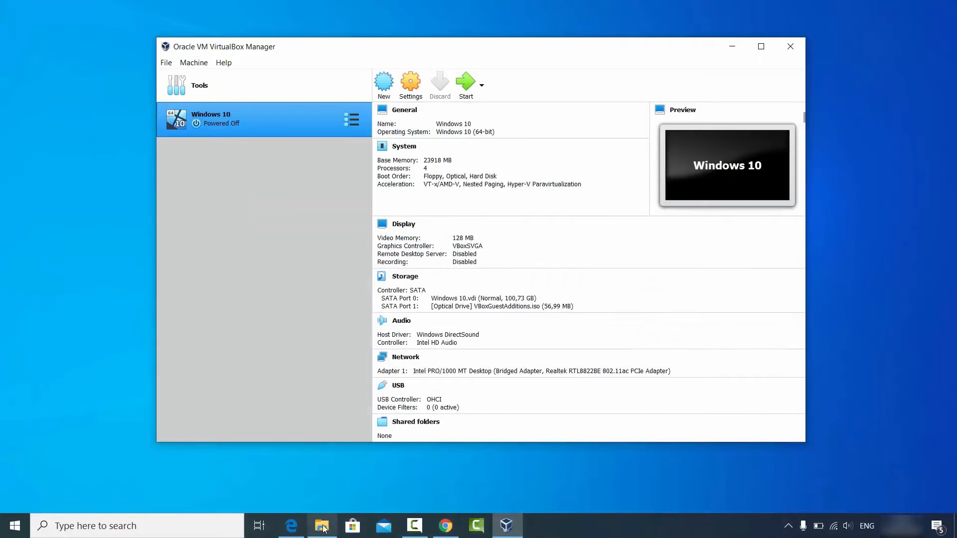
left_click(322, 524)
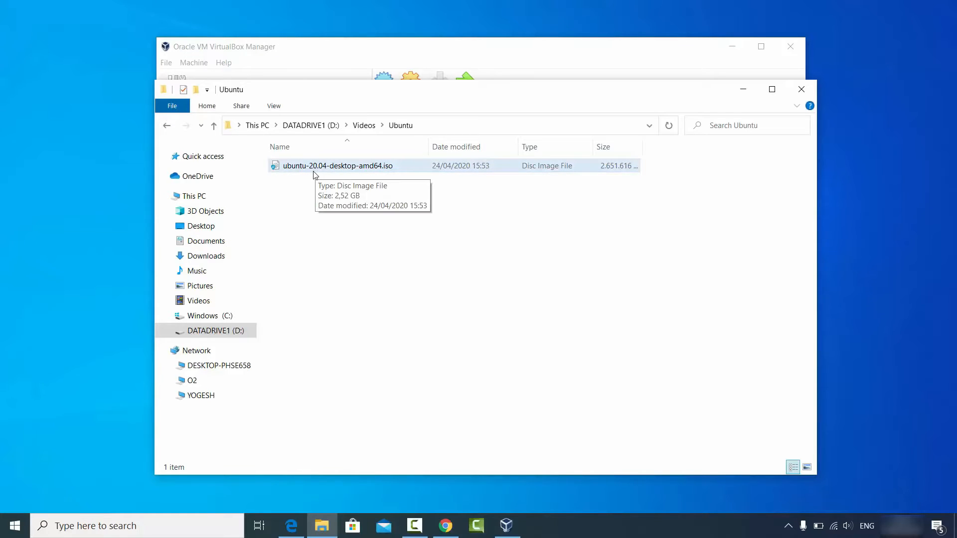
left_click(285, 174)
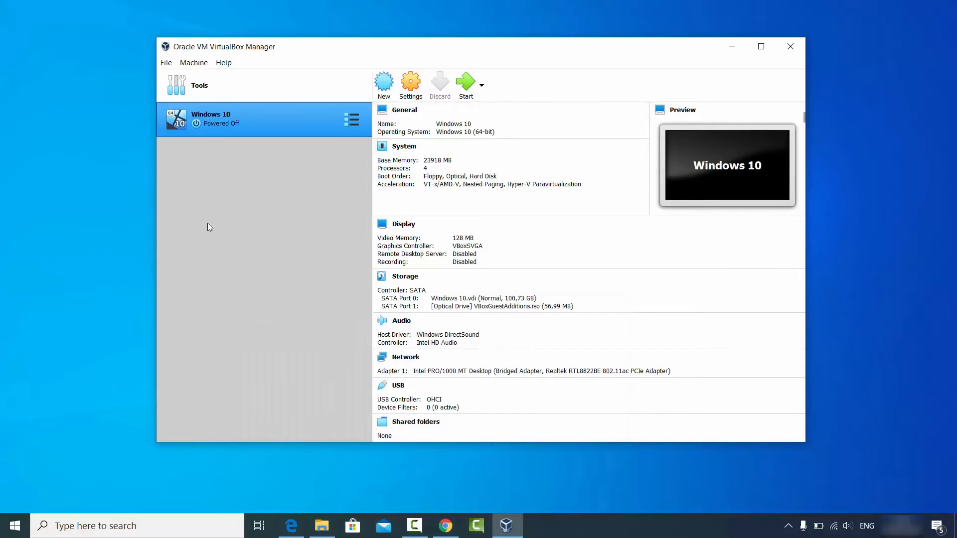
- Start a new Linux, Ubuntu (64-bit) virtual machine named Ubuntu 20.04 in VirtualBox and allocate 24483 MB of memory to it
left_click(385, 91)
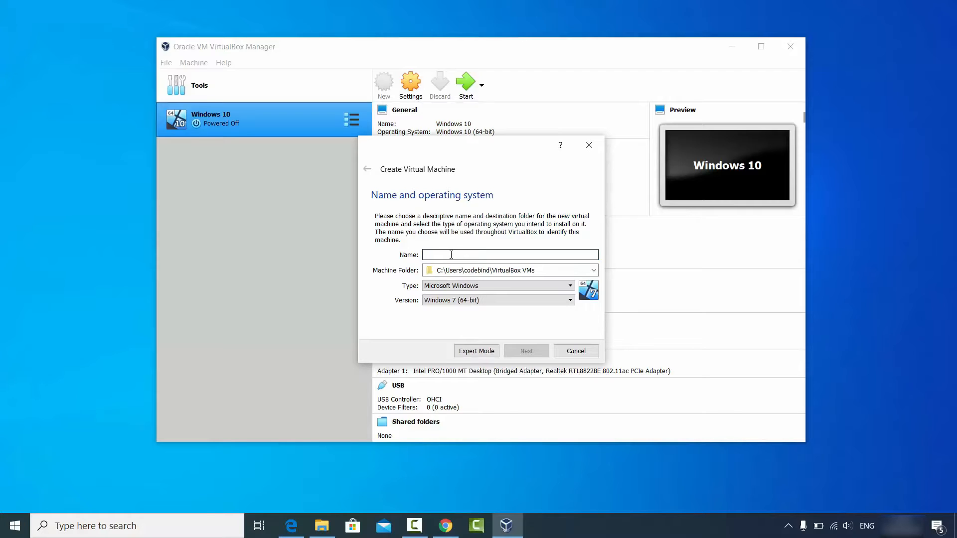
type("U")
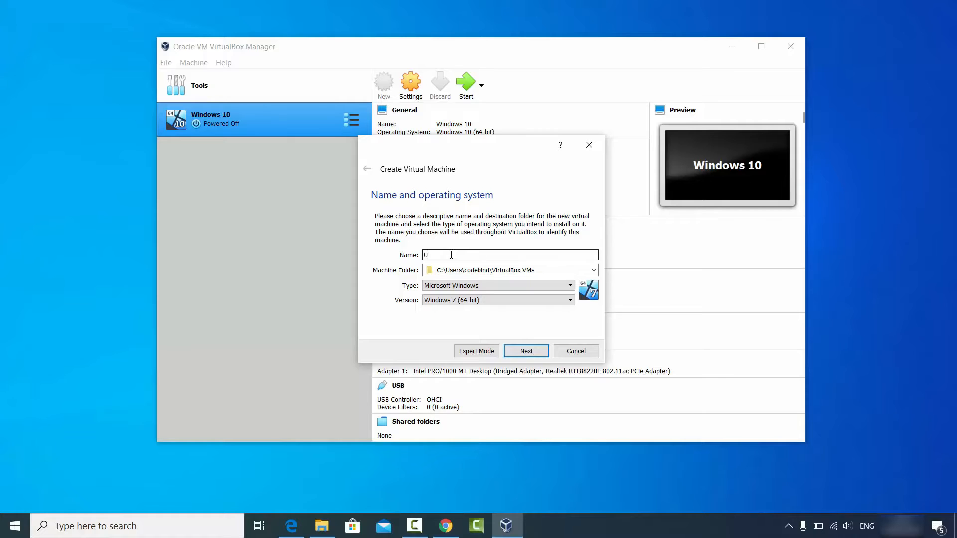
type("buntu 20.04")
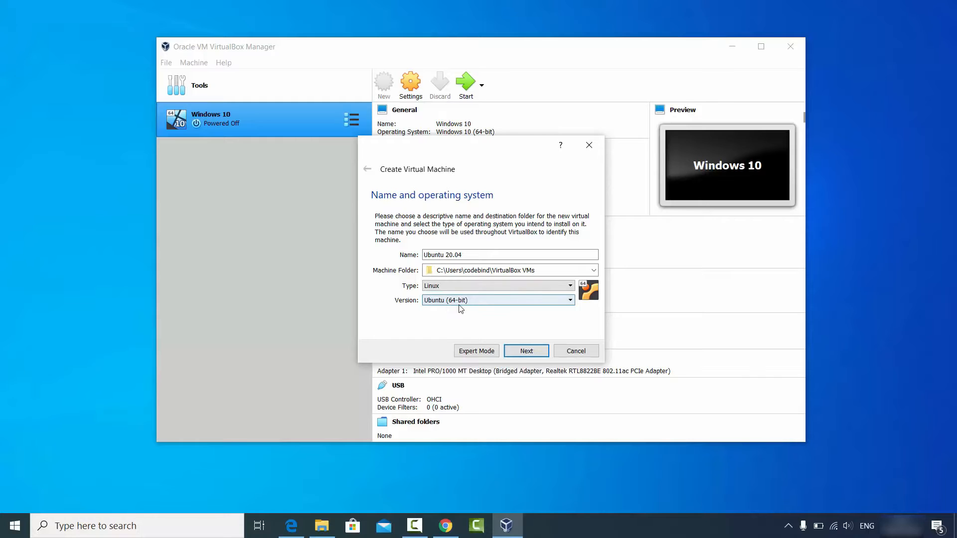
left_click(518, 351)
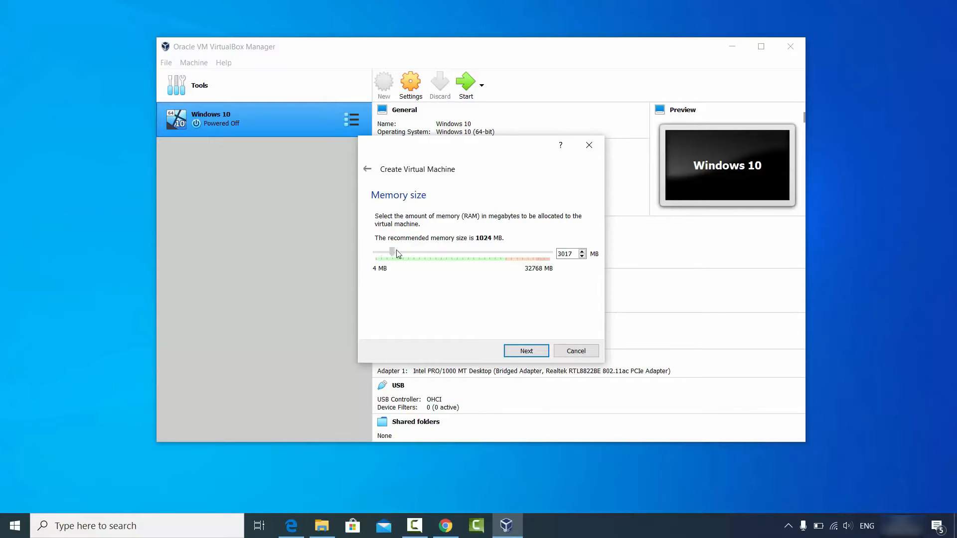
left_click_drag(397, 251, 508, 259)
left_click(520, 352)
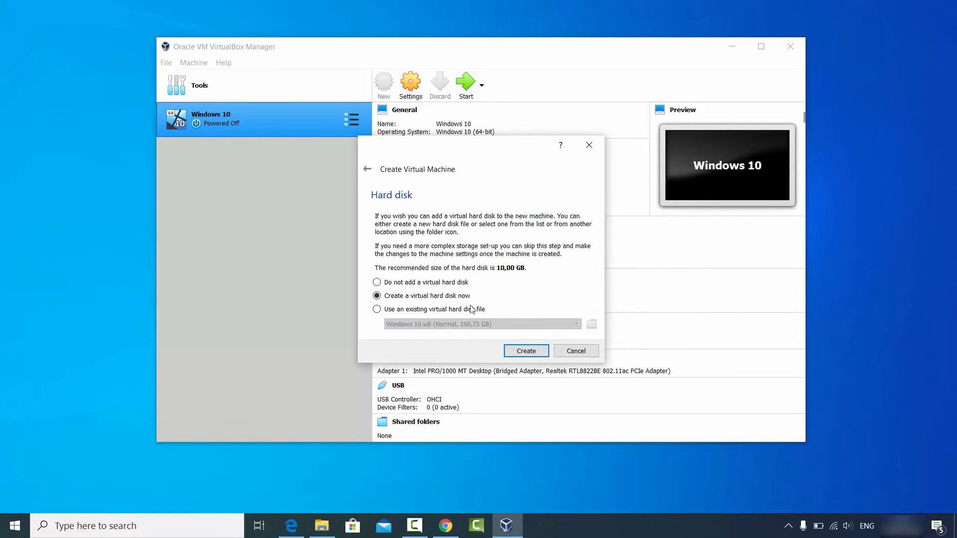
- Create a dynamically allocated VDI virtual hard disk of 100,73 GB for the Ubuntu 20.04 machine
left_click(517, 353)
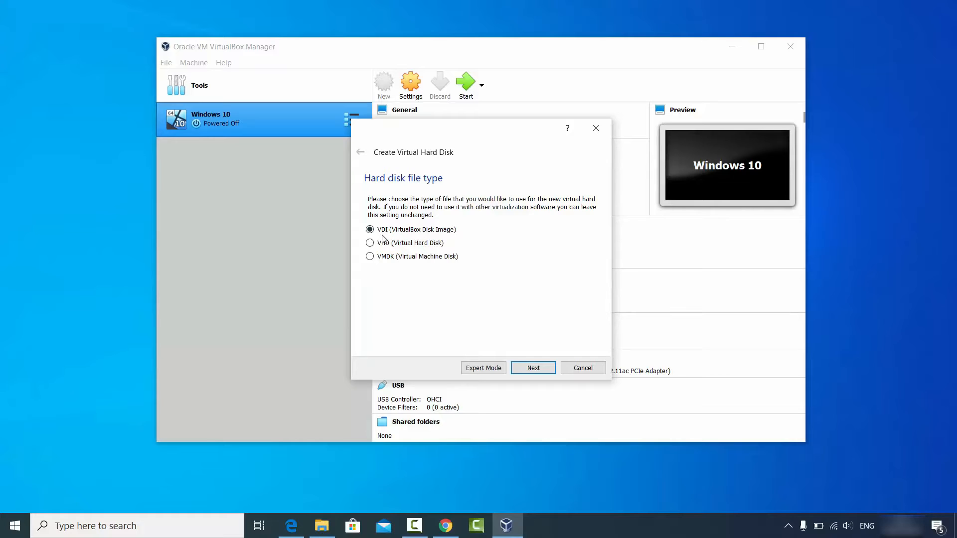
left_click(523, 367)
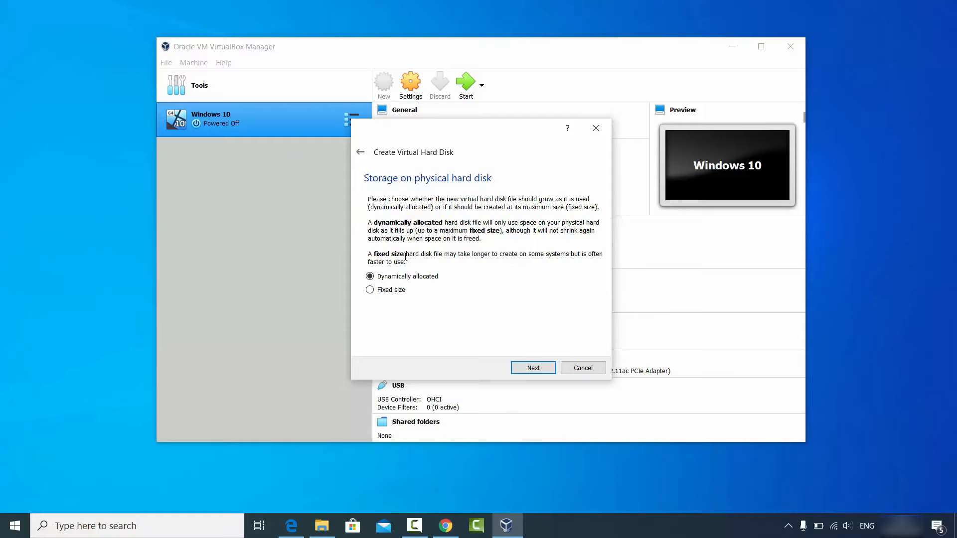
left_click(531, 367)
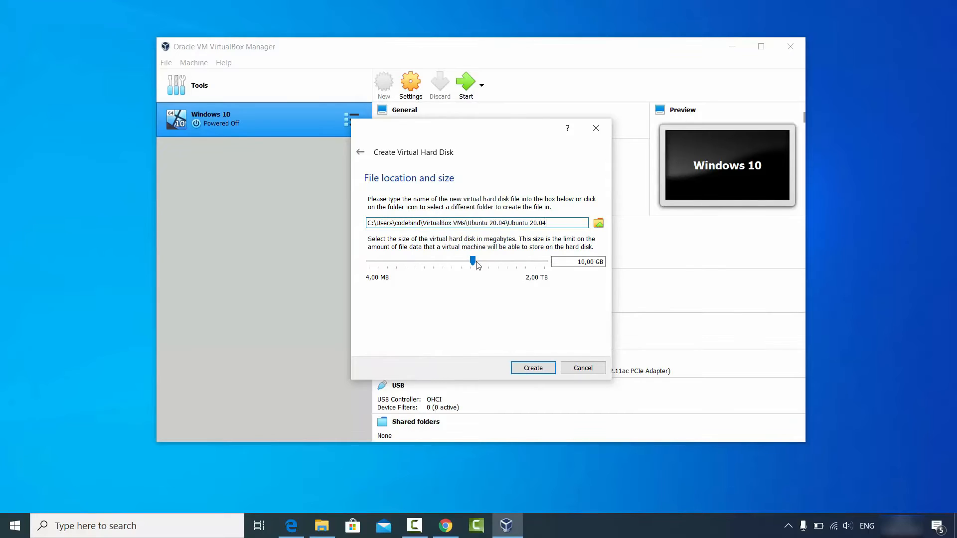
left_click_drag(475, 262, 507, 265)
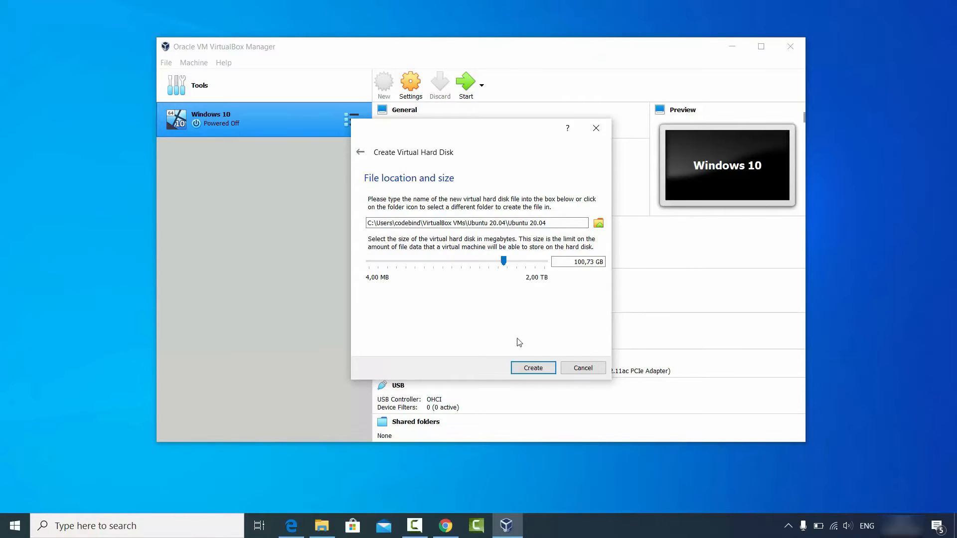
left_click(528, 369)
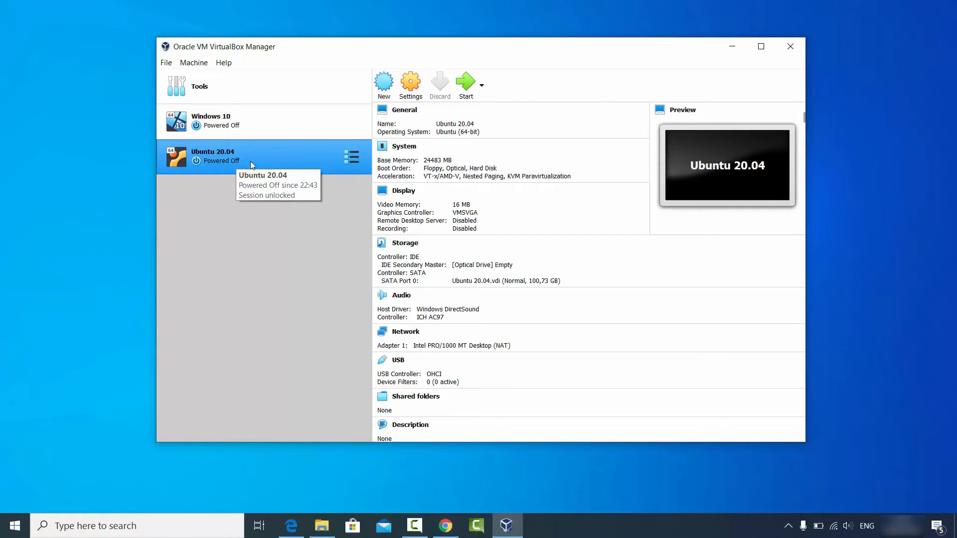
- In the Ubuntu 20.04 machine's general settings, set both Shared Clipboard and Drag'n'Drop to Bidirectional, and review the description and disk encryption options
left_click(407, 92)
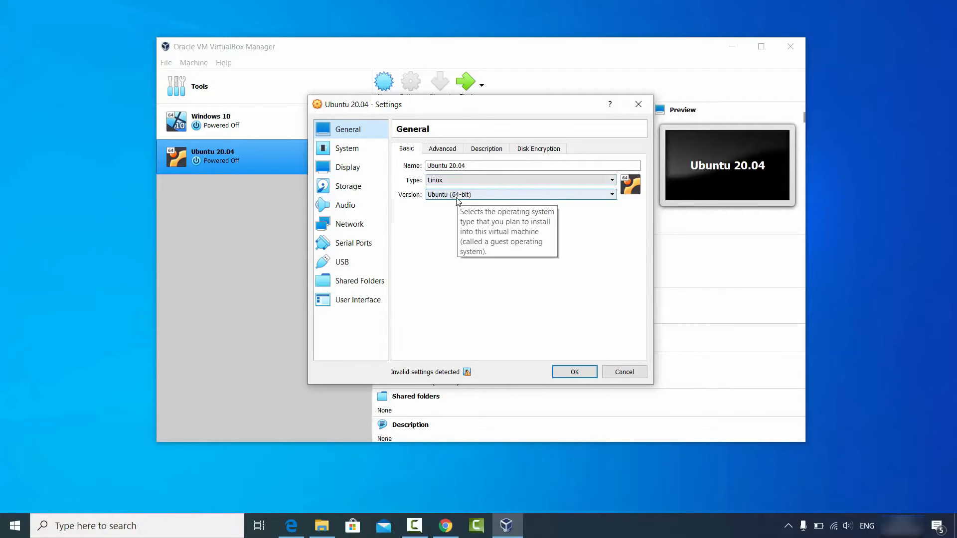
left_click(441, 150)
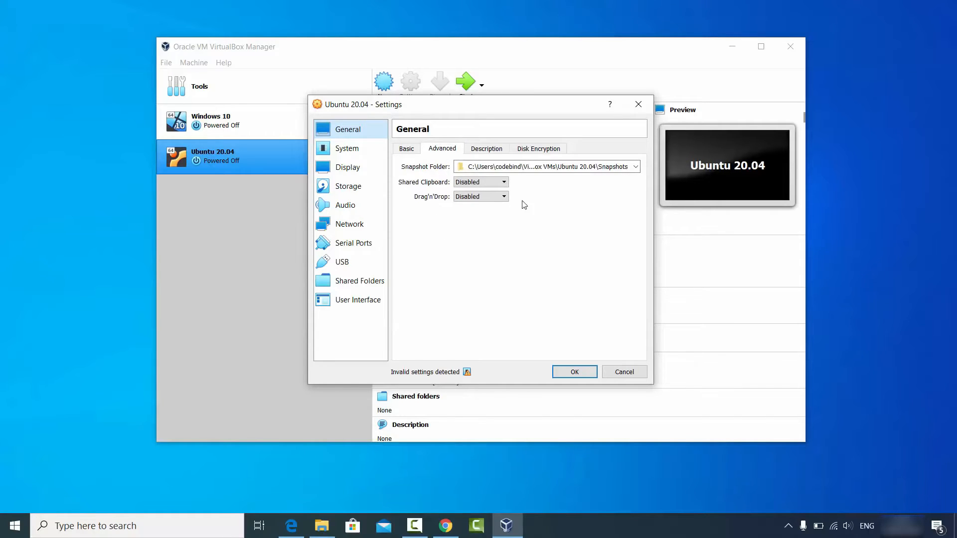
left_click(463, 185)
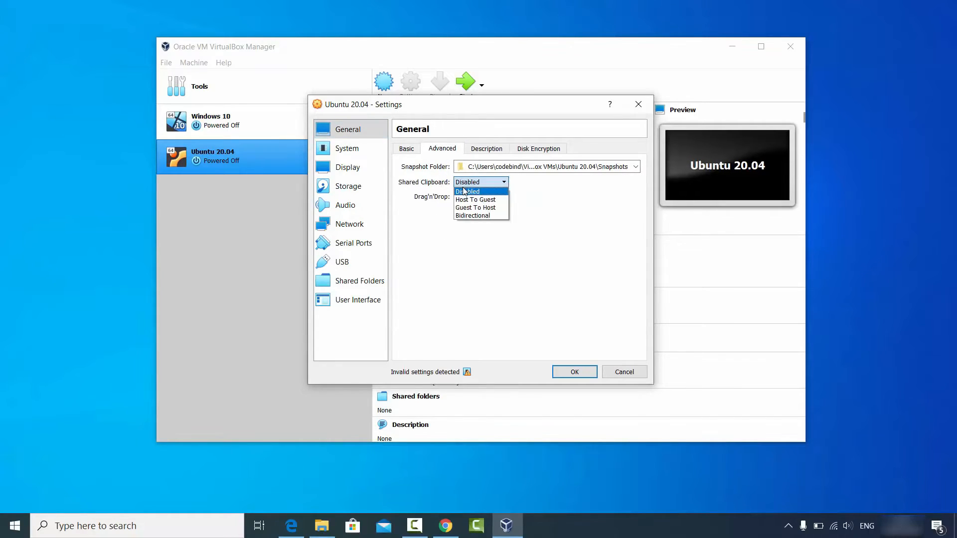
left_click(470, 216)
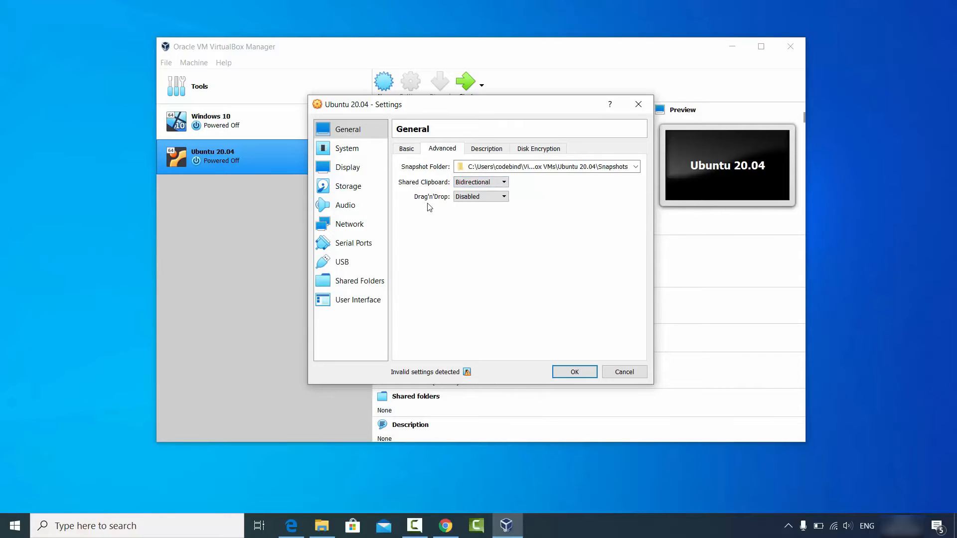
left_click(458, 198)
left_click(468, 231)
left_click(484, 152)
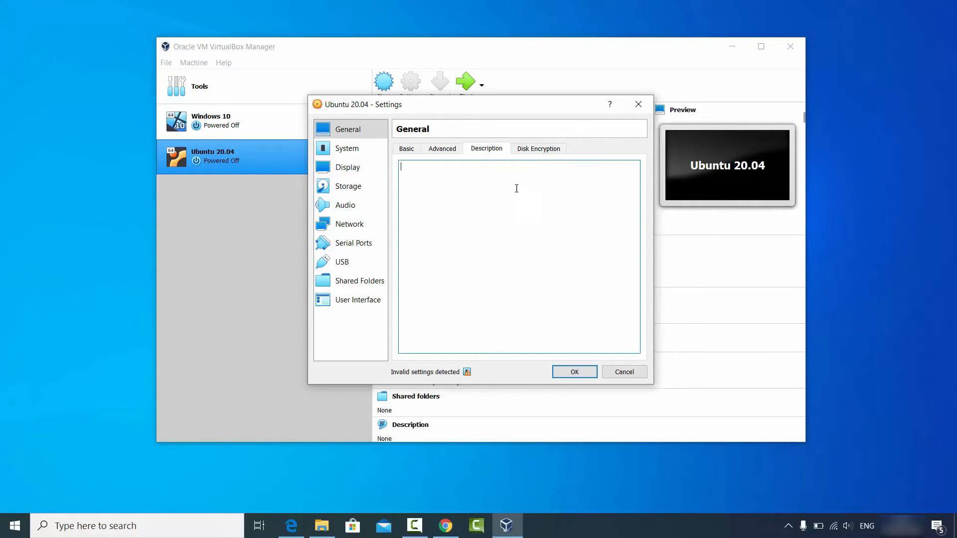
left_click(530, 150)
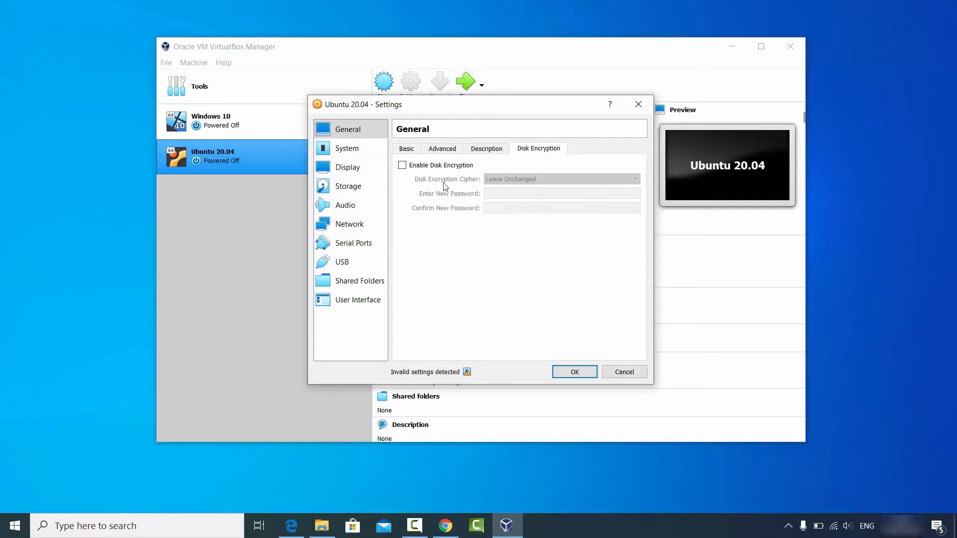
- Allocate 4 processors to the virtual machine in its system settings
left_click(340, 155)
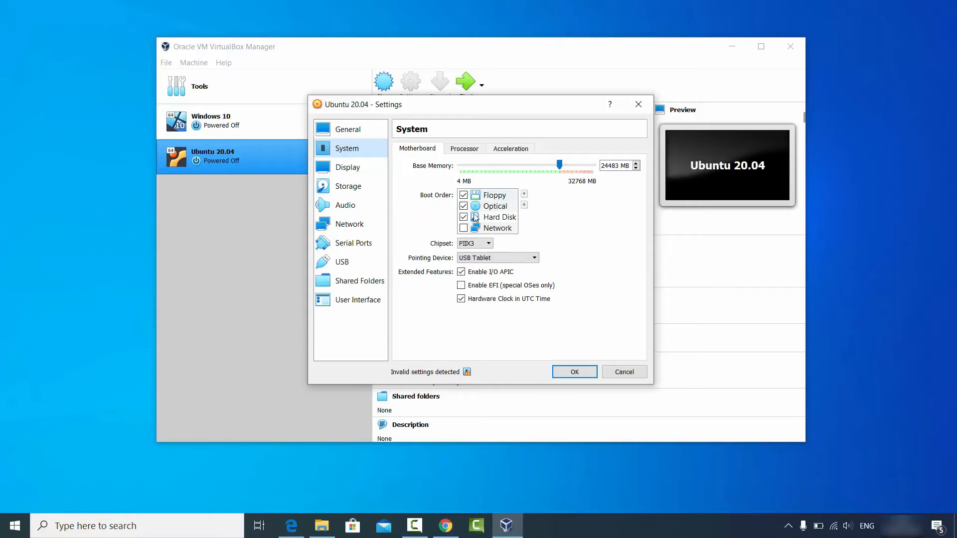
left_click(464, 149)
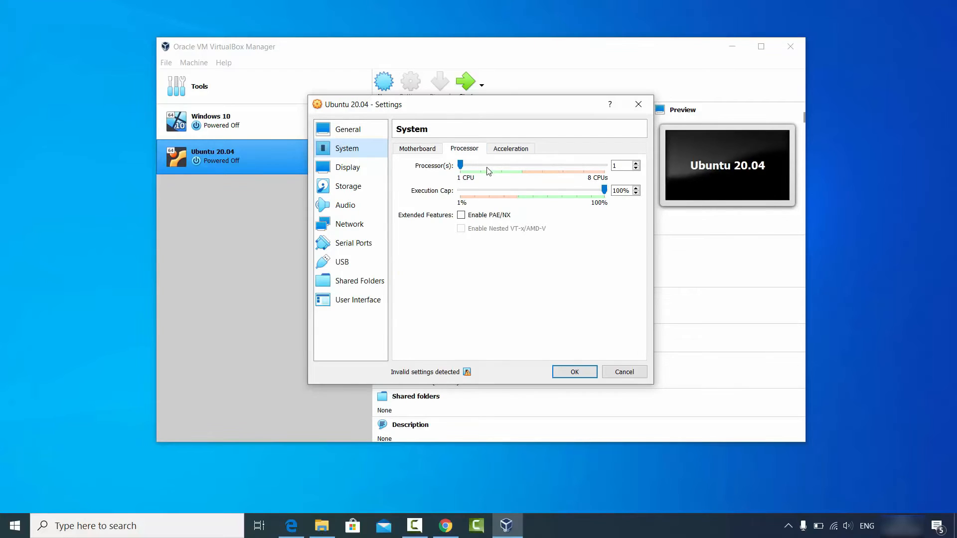
left_click(462, 166)
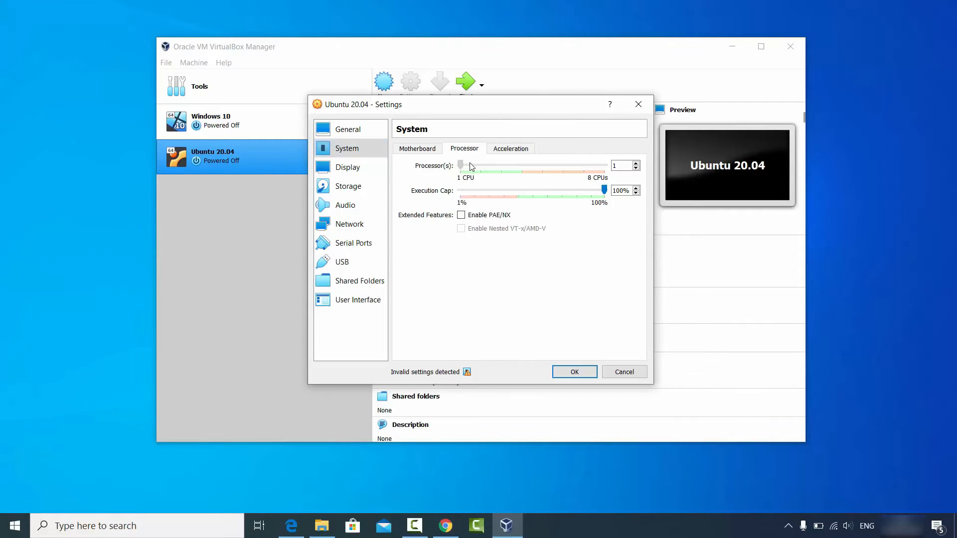
left_click_drag(470, 166, 521, 165)
left_click(630, 168)
- Open the disk file chooser for the empty optical drive on the IDE controller in the storage settings
left_click(365, 171)
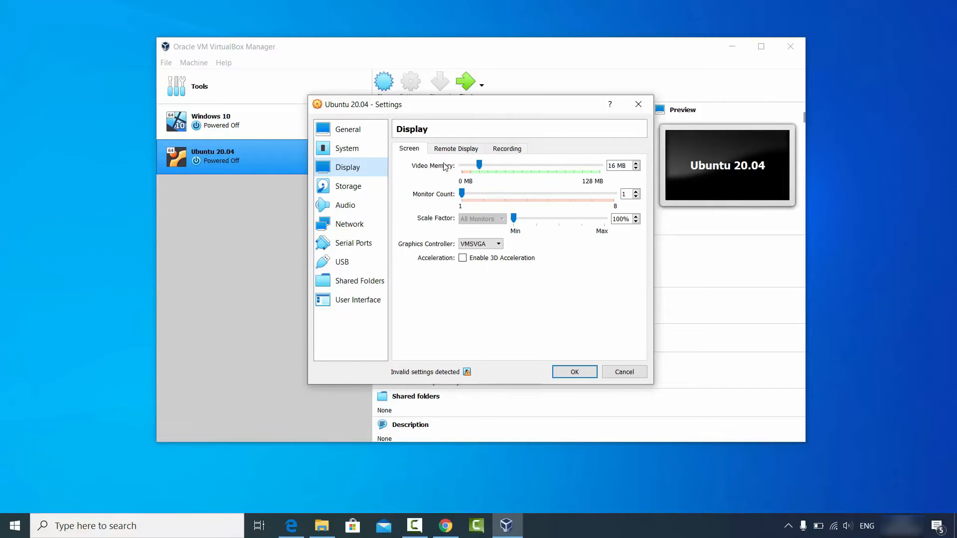
left_click(356, 191)
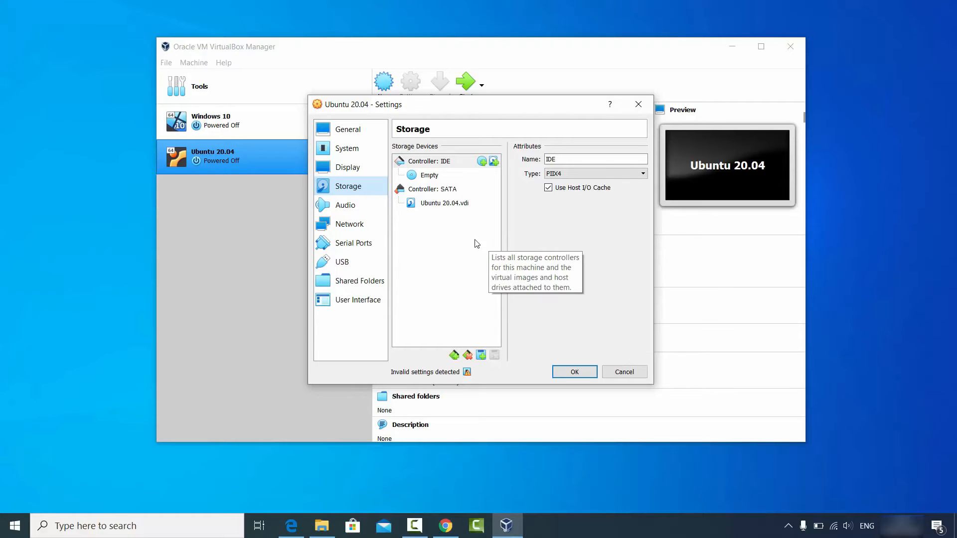
left_click(430, 178)
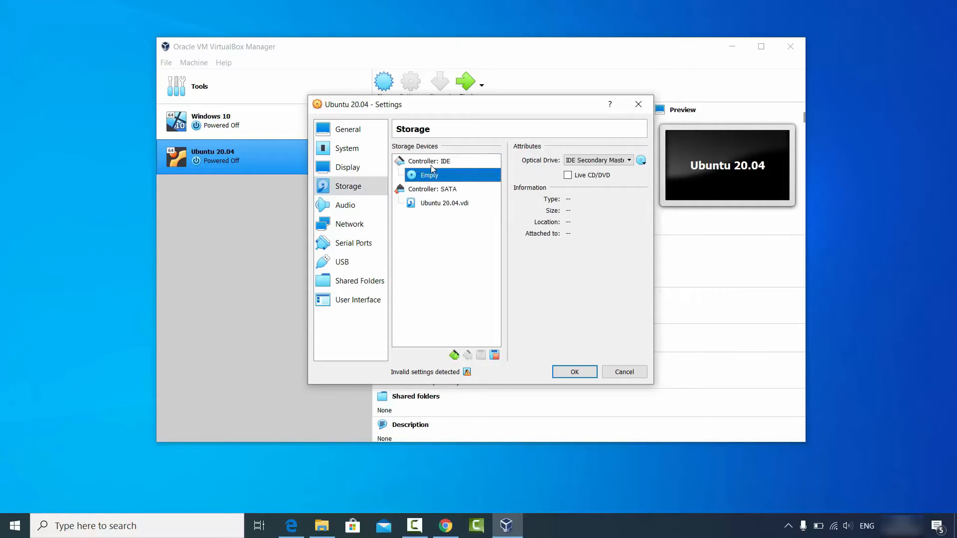
left_click(641, 161)
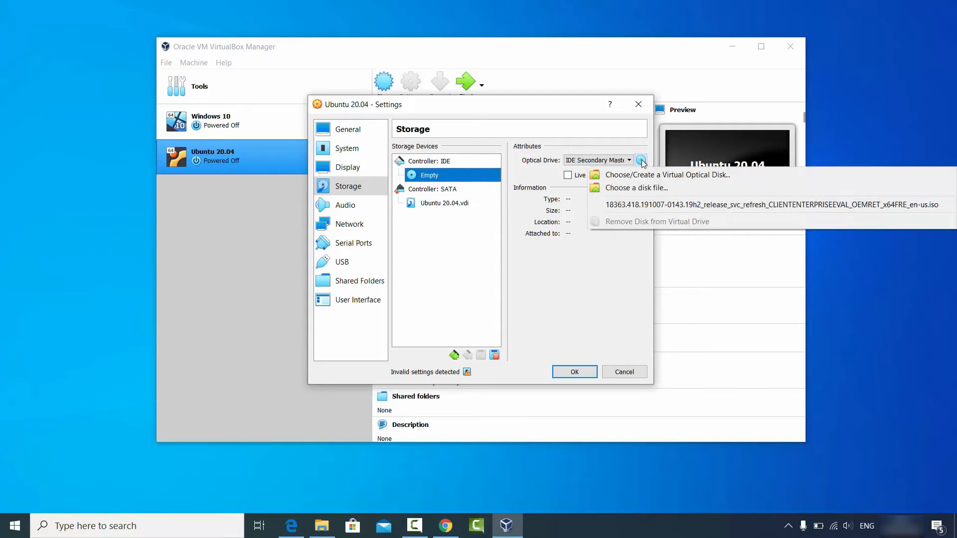
left_click(636, 192)
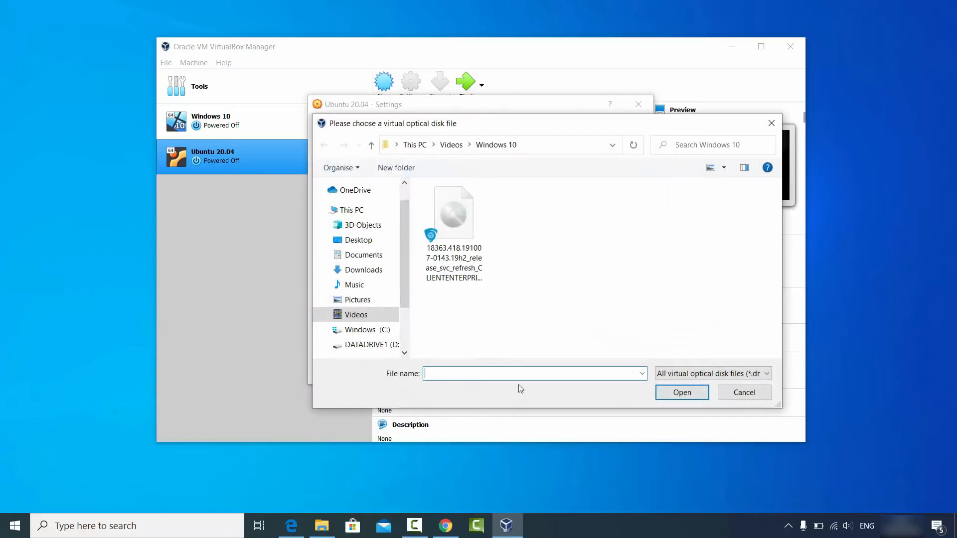
- Switch to File Explorer, copy the folder path D:\Videos\Ubuntu, and minimize the window to return to the disk file chooser
left_click(322, 526)
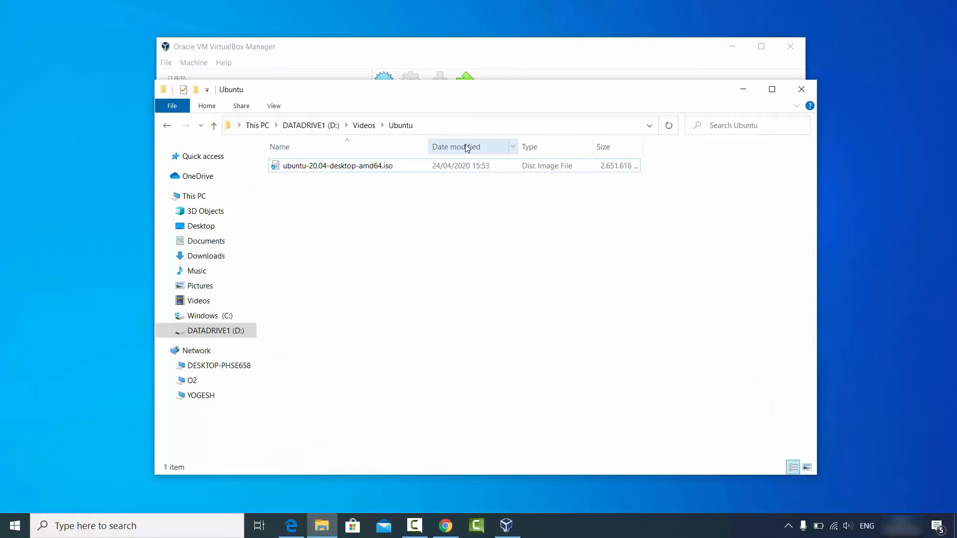
left_click(470, 128)
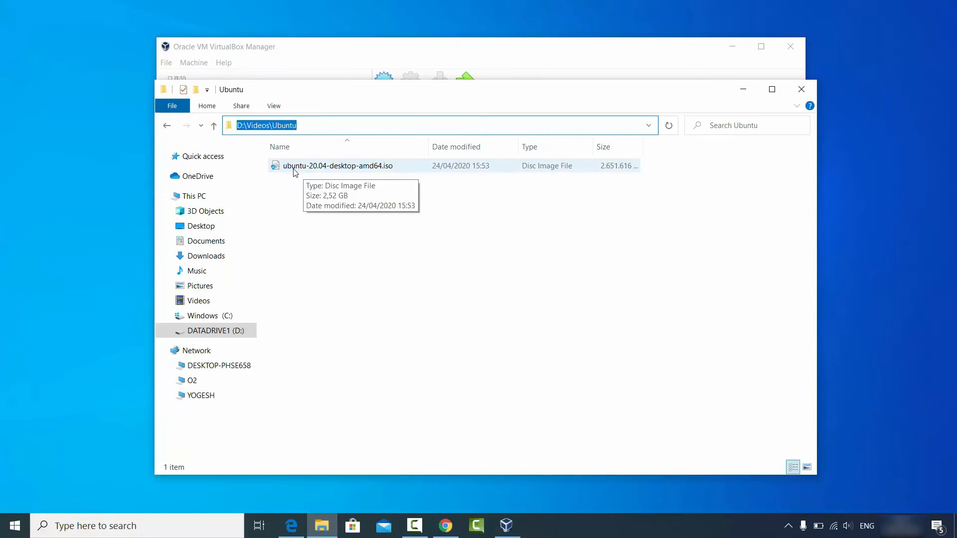
left_click(367, 127)
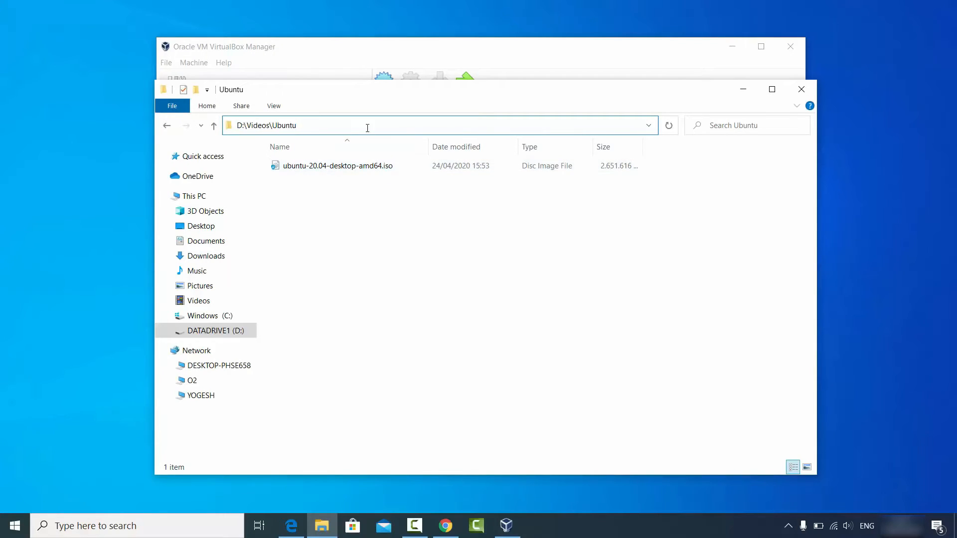
key("ctrl+a")
key("ctrl+c")
left_click(743, 90)
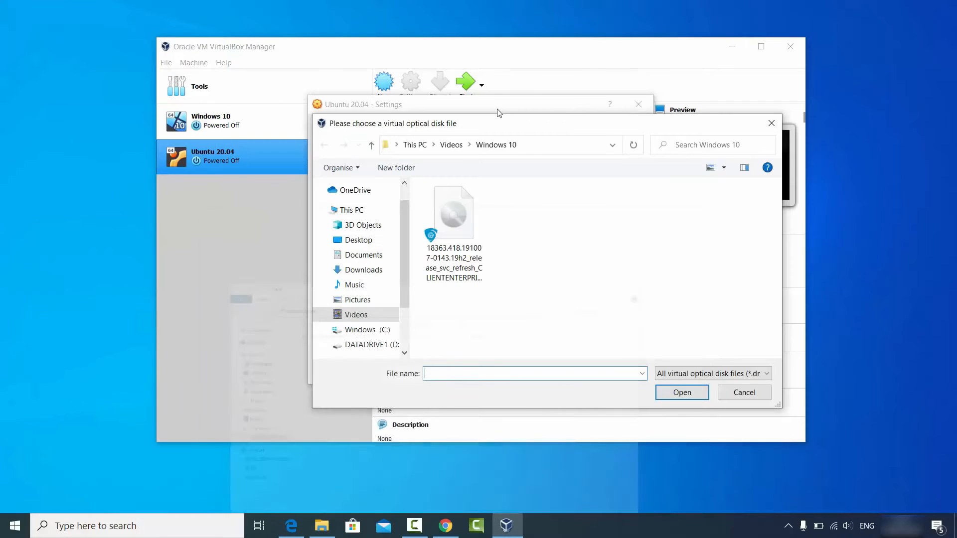
- Attach ubuntu-20.04-desktop-amd64.iso from D:\Videos\Ubuntu to the IDE optical drive and save the machine's settings
left_click(539, 147)
key("ctrl+v")
key("Return")
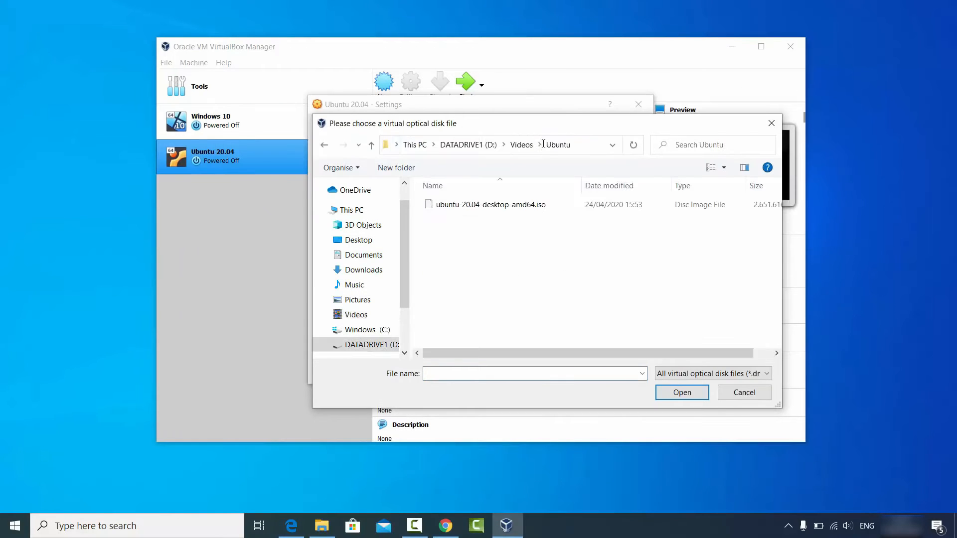
left_click(519, 204)
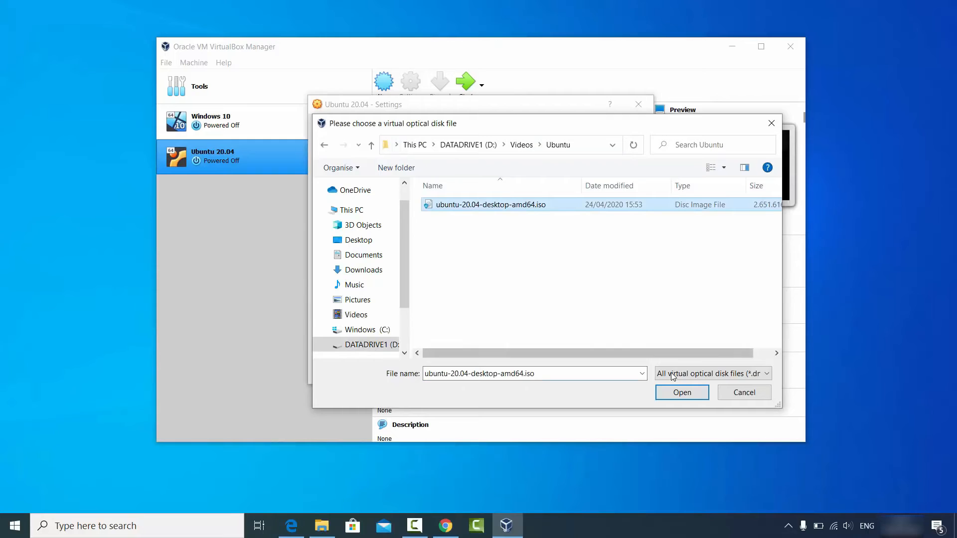
left_click(681, 393)
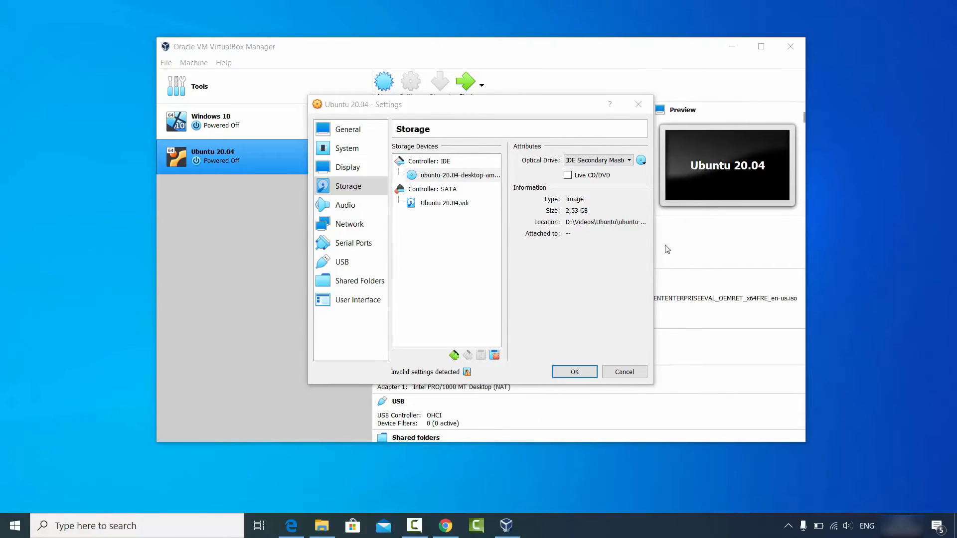
left_click_drag(656, 252, 775, 252)
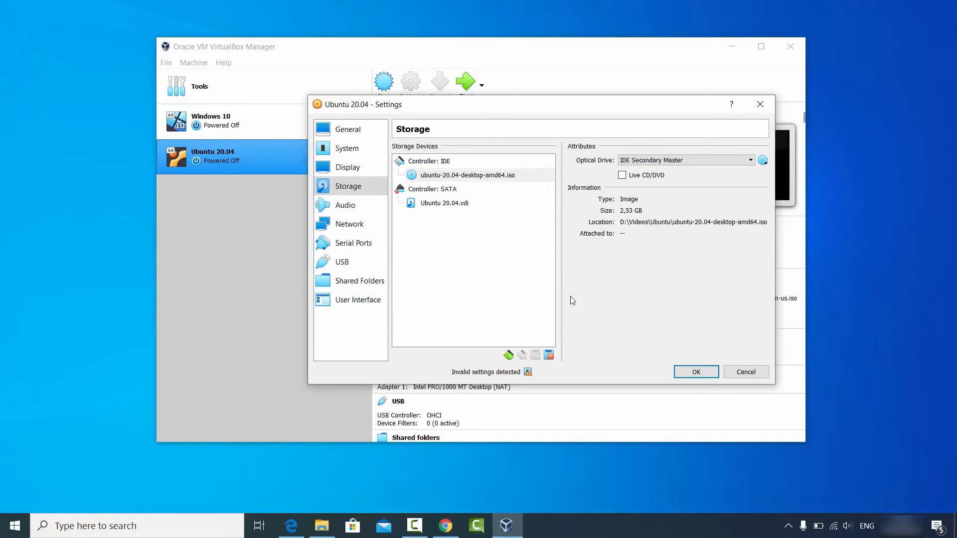
left_click(695, 372)
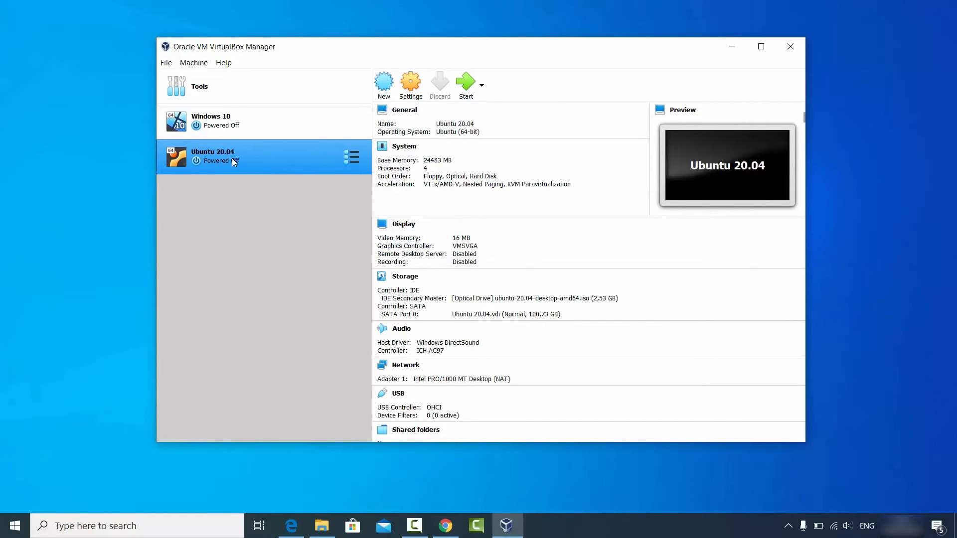
- Start the Ubuntu 20.04 machine, dismiss its keyboard and mouse notifications, and begin installing Ubuntu in English
left_click(466, 83)
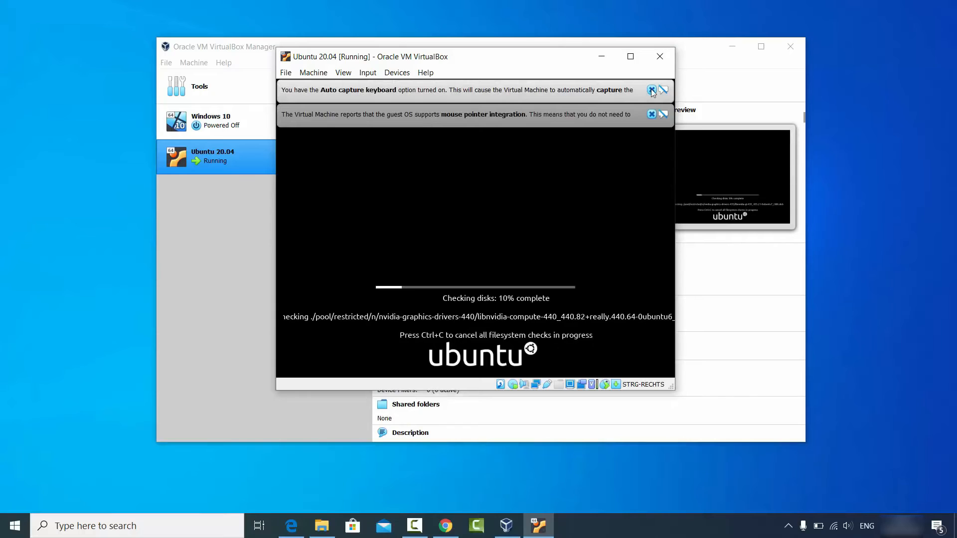
left_click(652, 90)
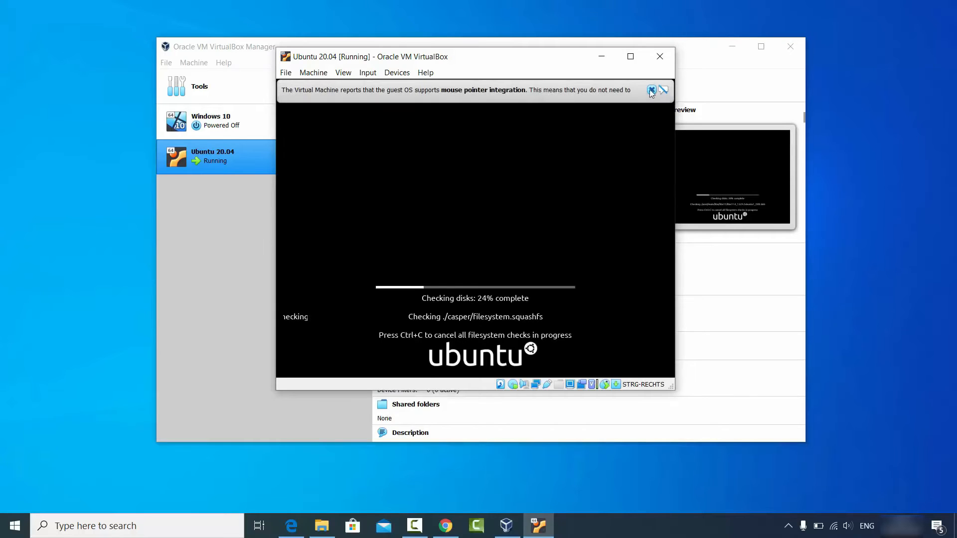
left_click(651, 90)
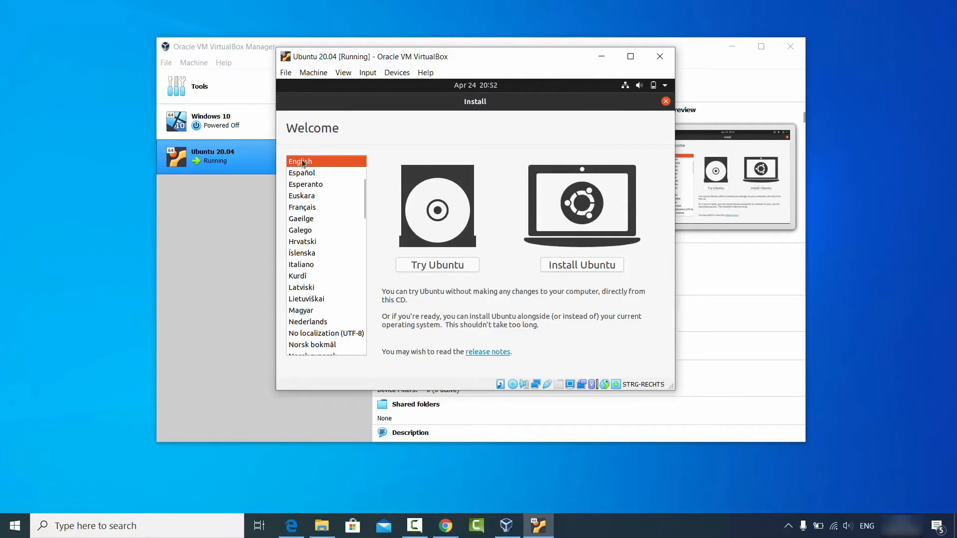
left_click(573, 269)
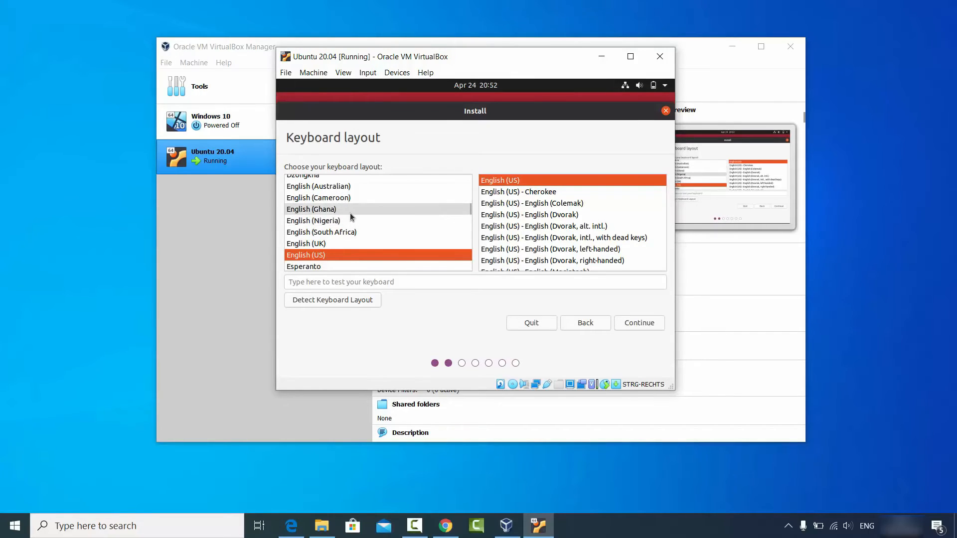
- Choose the German keyboard layout with the standard German variant and continue the installation
left_click(469, 211)
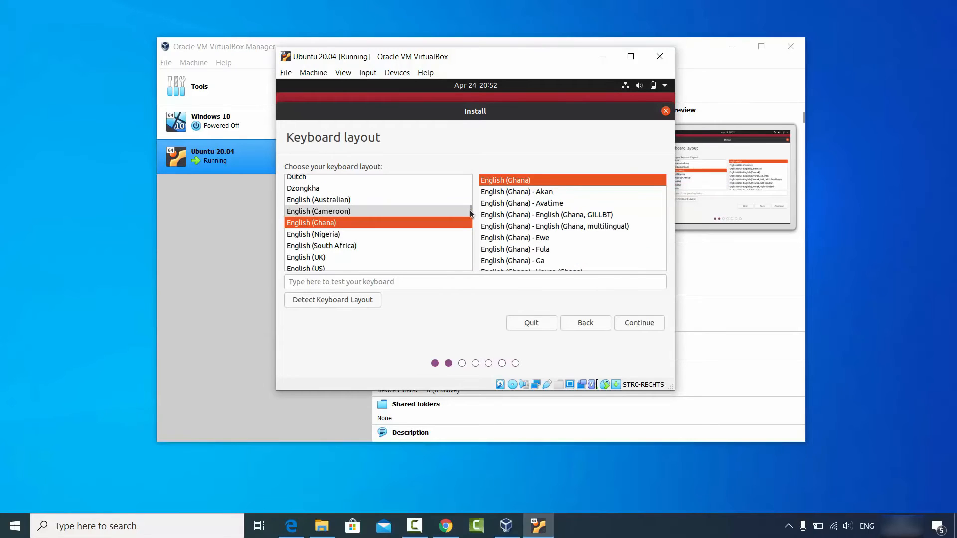
left_click(350, 244)
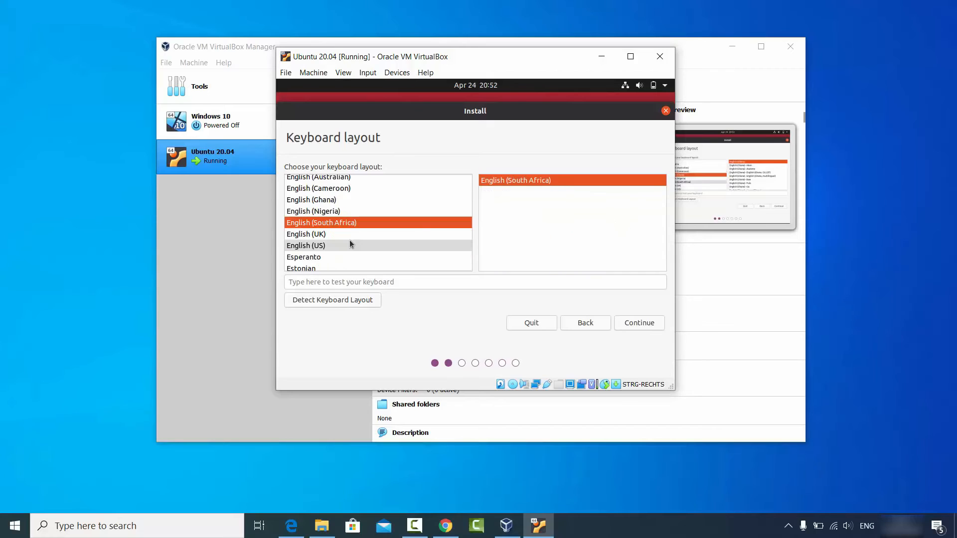
type("g")
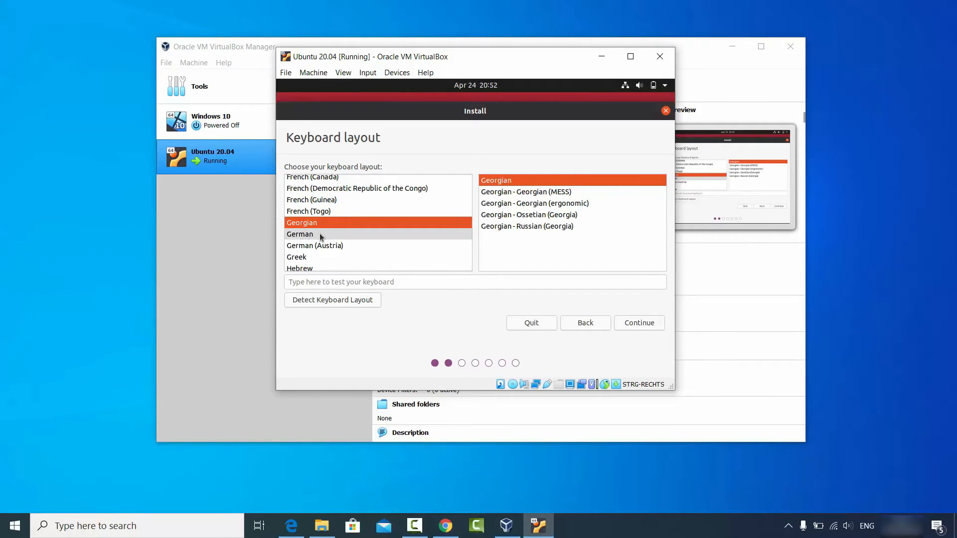
left_click(312, 234)
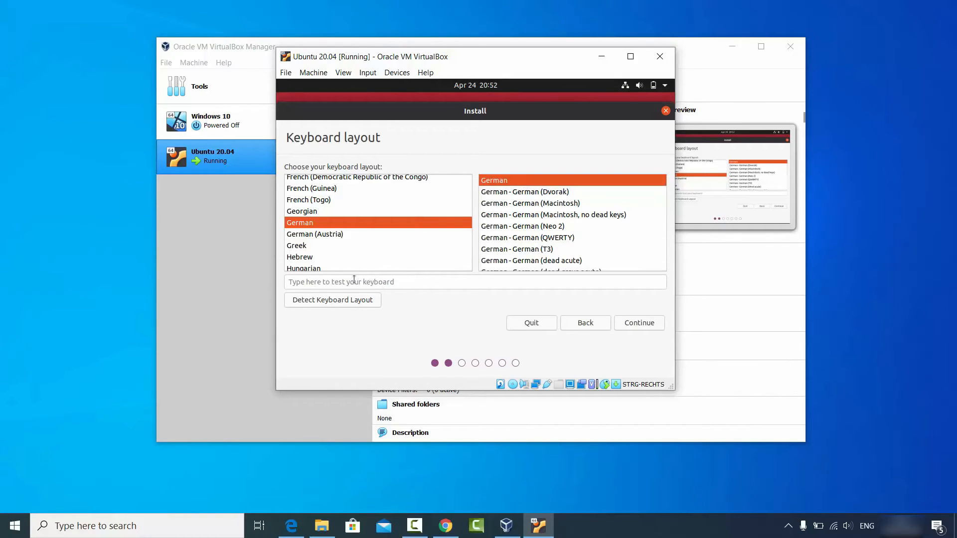
left_click(372, 283)
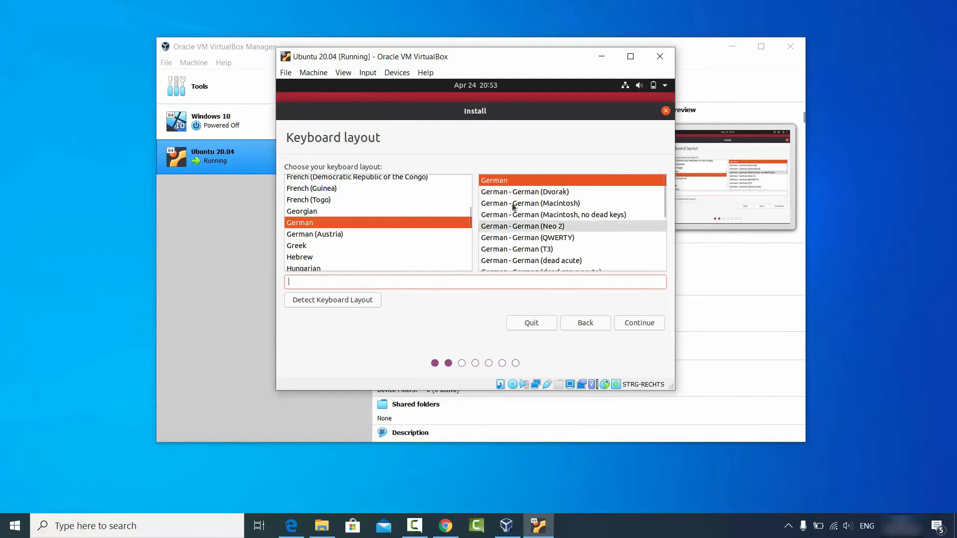
left_click(633, 323)
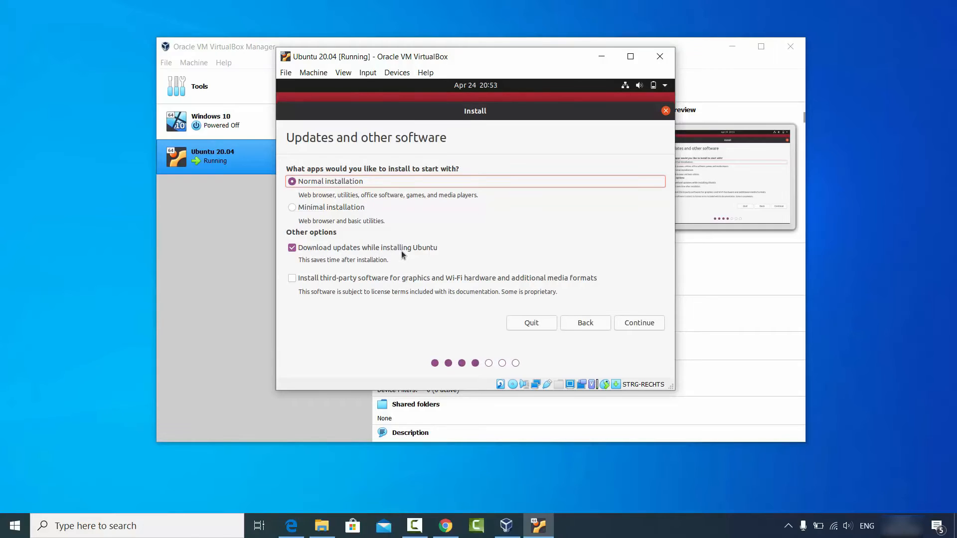
- Include third-party software for graphics, Wi-Fi hardware and additional media formats in the normal installation, and continue to the installation type
left_click(292, 280)
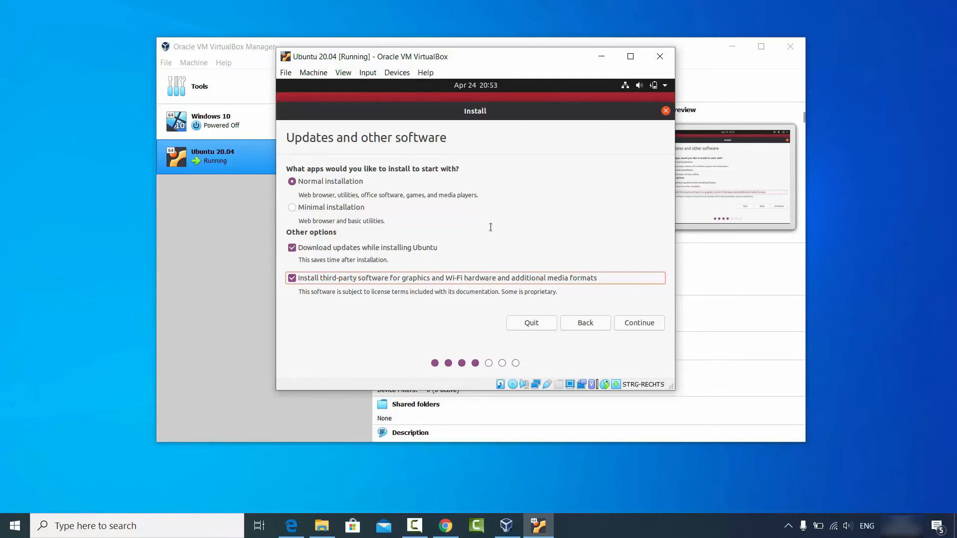
left_click(630, 324)
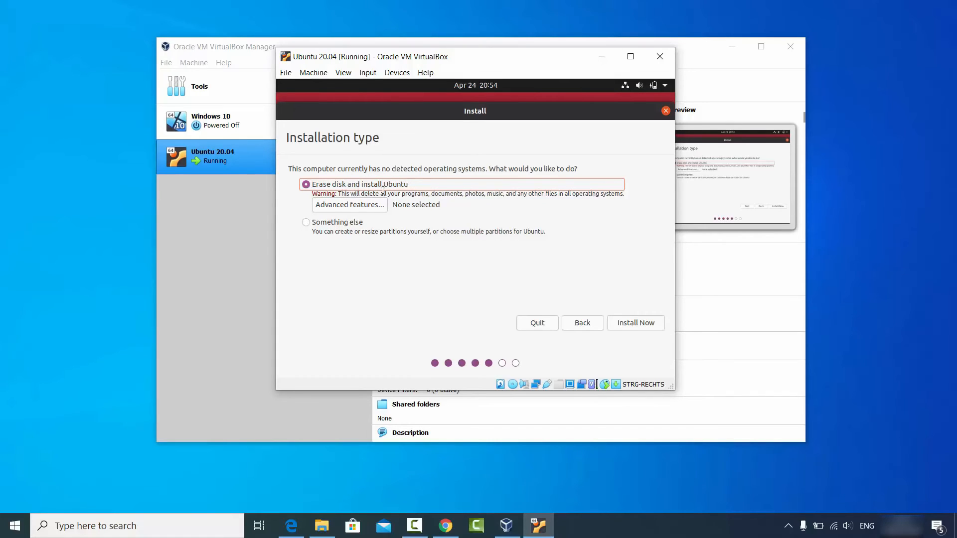
- Install Ubuntu with the erase-disk option, approve writing the partition changes to disk, and accept Berlin as the location
left_click(635, 324)
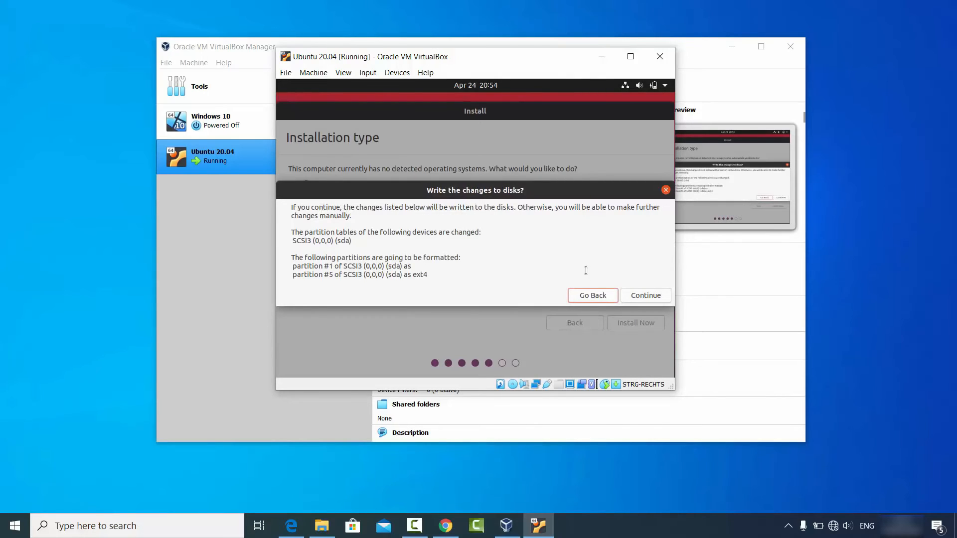
left_click(653, 296)
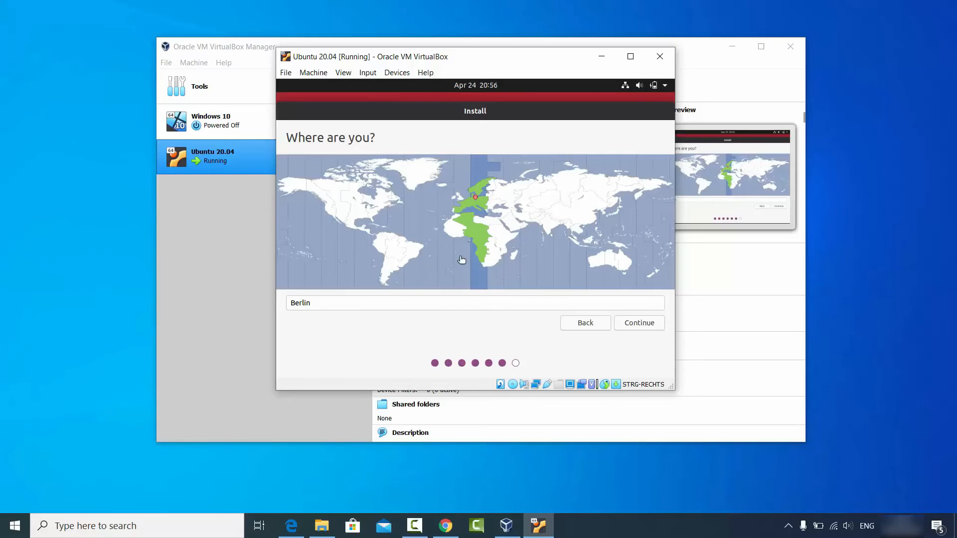
left_click(630, 324)
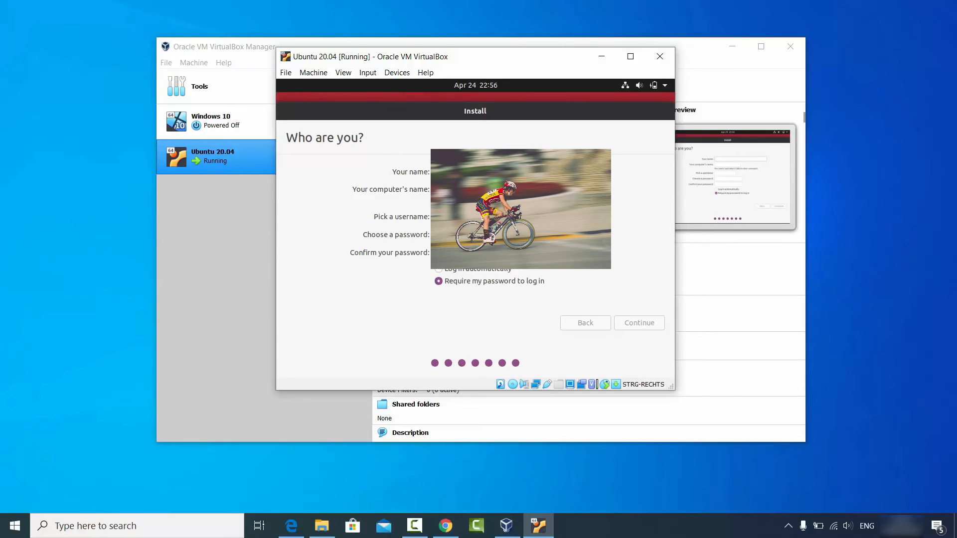
- Fill in the user's name, edit the computer's name, enter and confirm the account password, and continue with the installation
type("codebind")
double_click(490, 190)
key("BackSpace")
type("••••••")
type("●●●●●●")
left_click(634, 325)
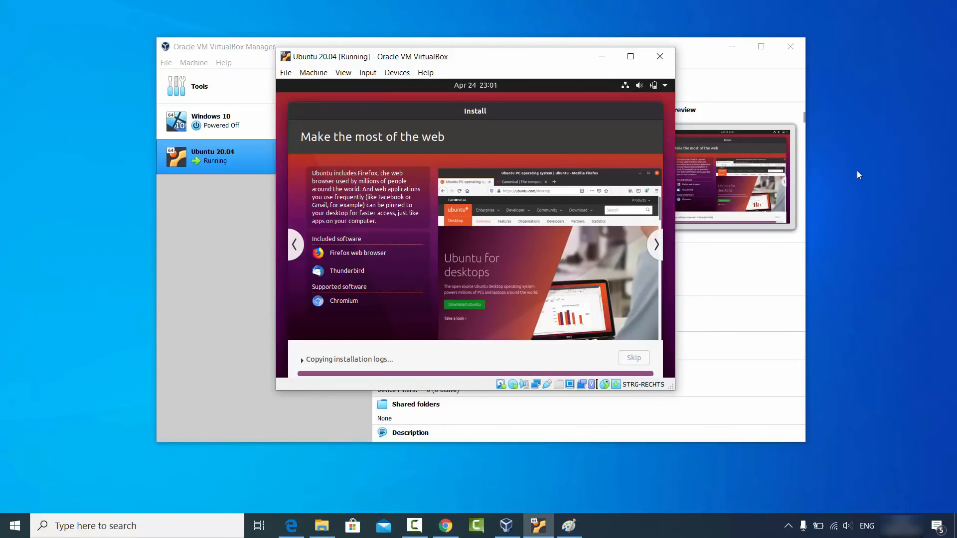
- Restart the machine after the installation, continue past the medium-removal prompt, and dismiss the mouse pointer integration notification
left_click(872, 408)
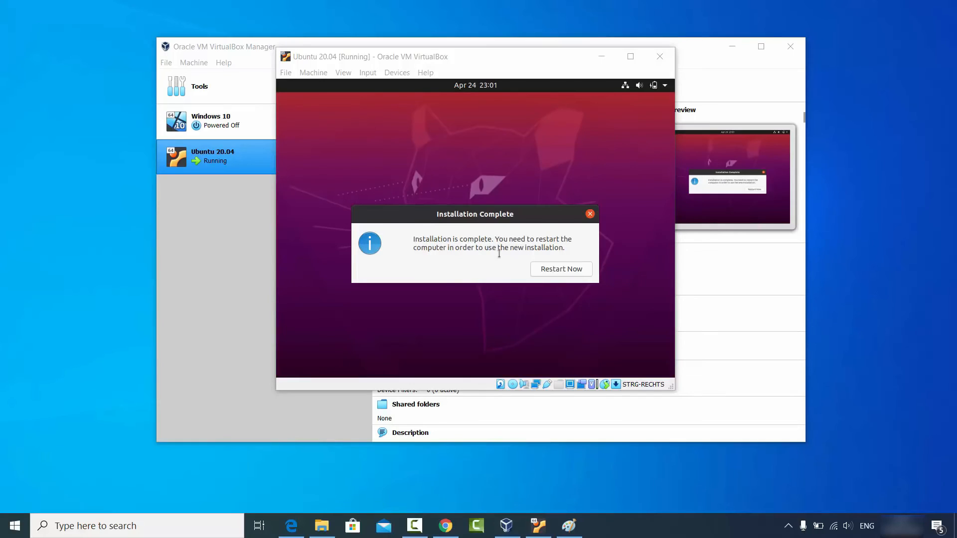
left_click(555, 269)
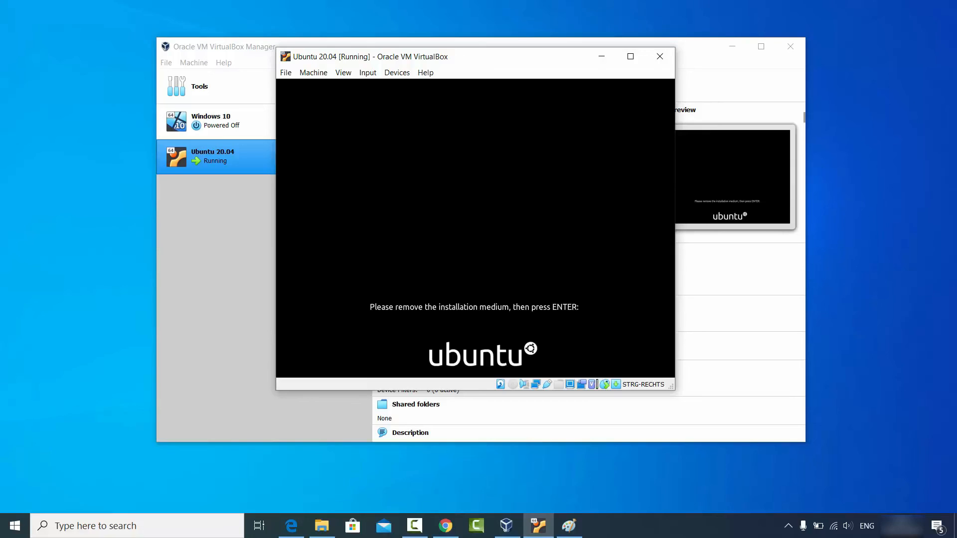
key("Return")
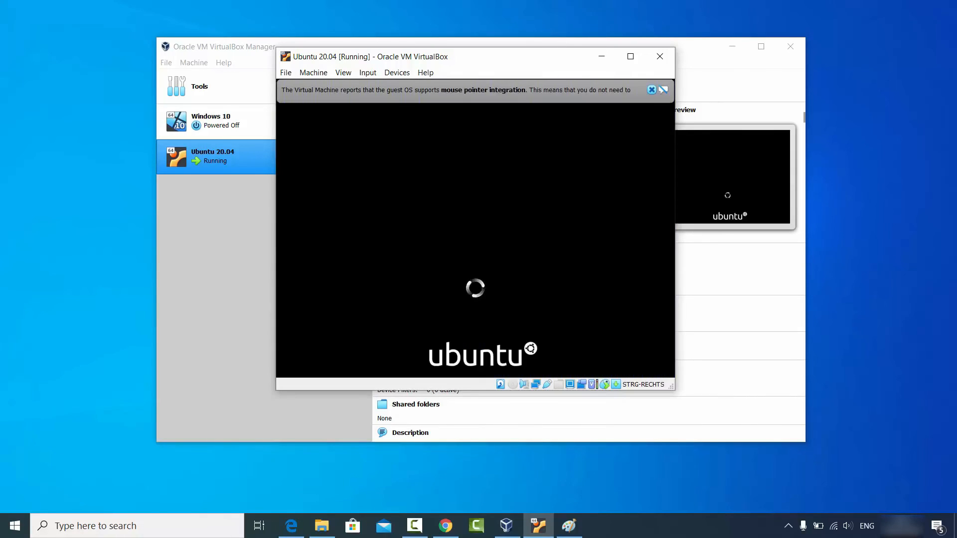
left_click(651, 90)
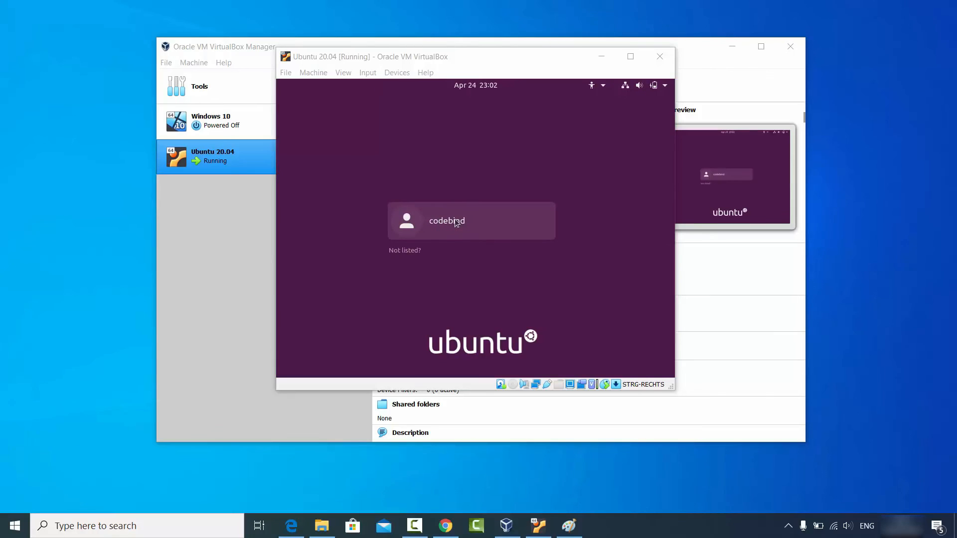
- Log in to Ubuntu by selecting the created user account and entering the account password
left_click(455, 221)
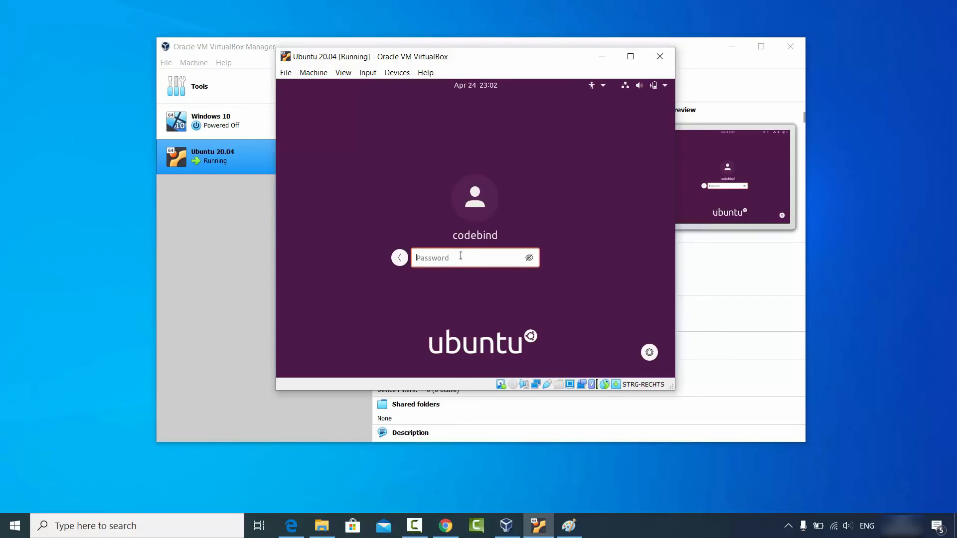
key("Return")
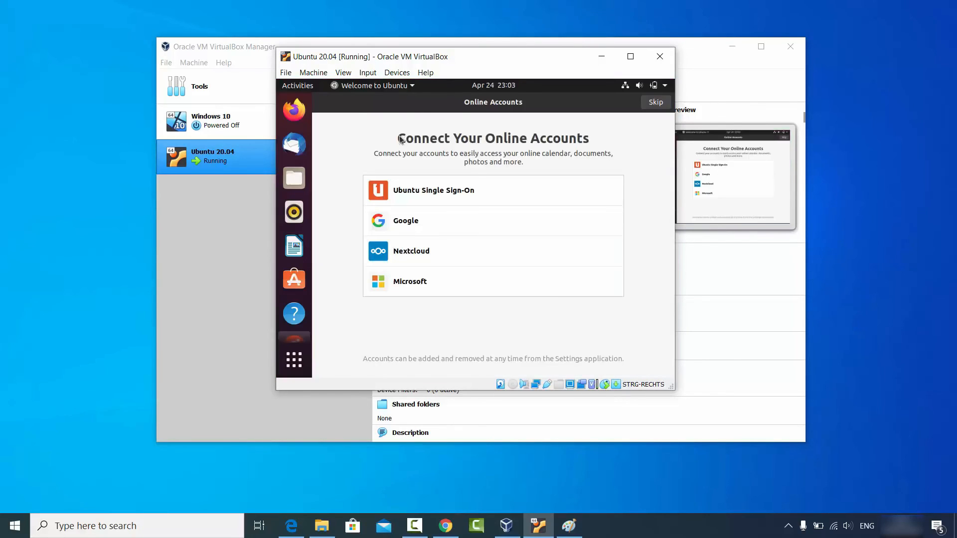
- Complete the Ubuntu welcome setup without connecting online accounts or setting up Livepatch, and maximise the virtual machine window
left_click(655, 104)
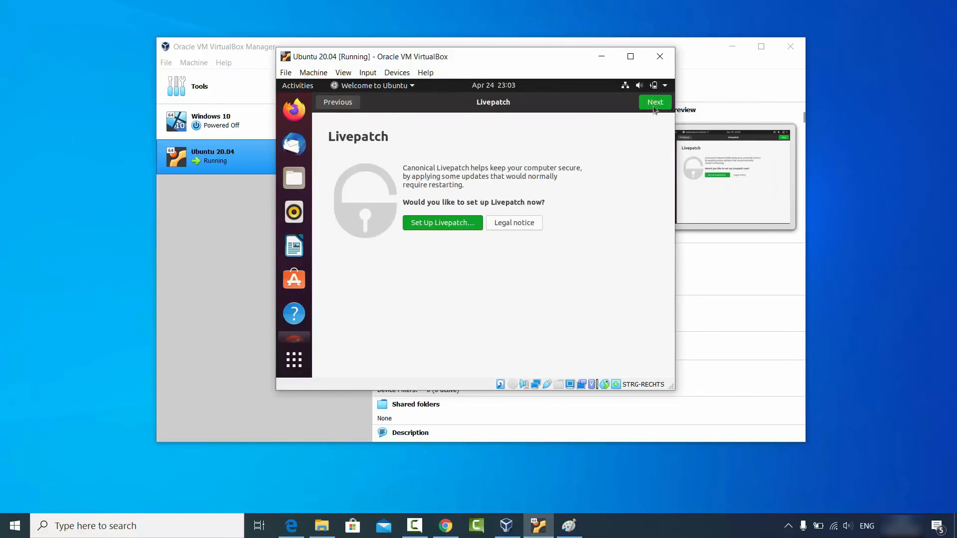
left_click(653, 106)
left_click(653, 106)
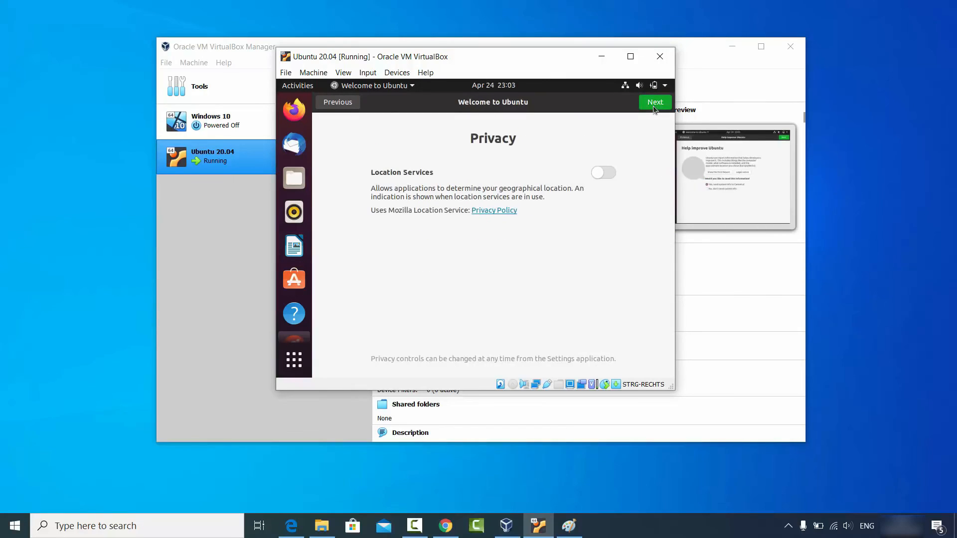
left_click(651, 106)
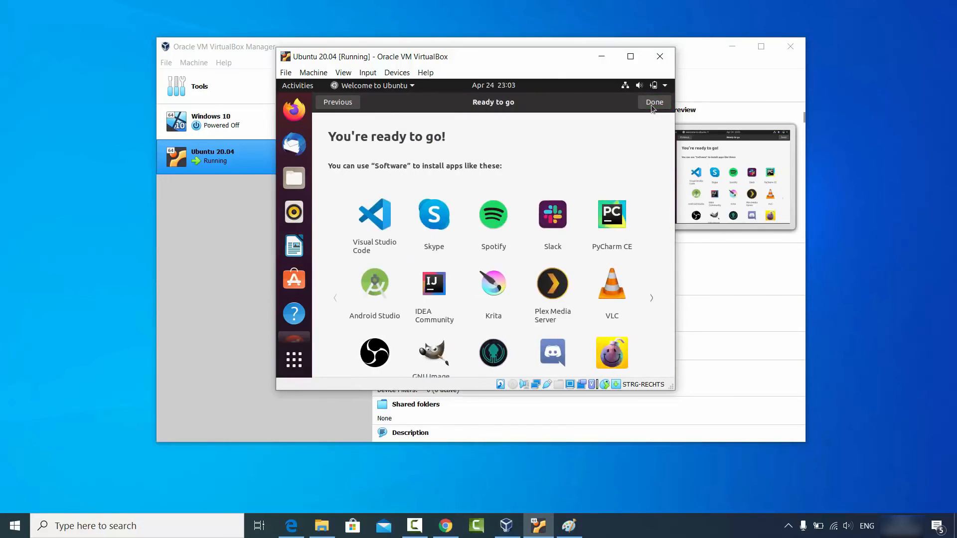
left_click(653, 105)
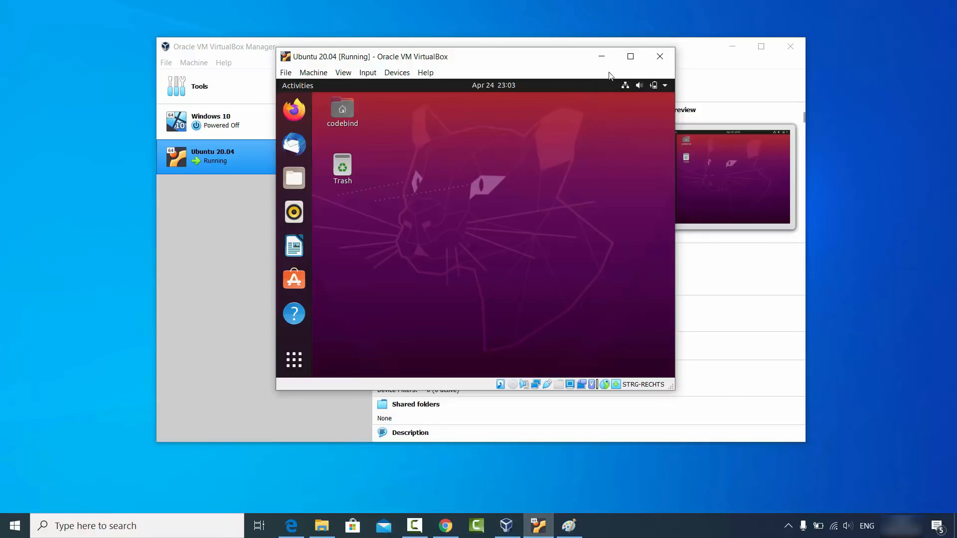
left_click(629, 57)
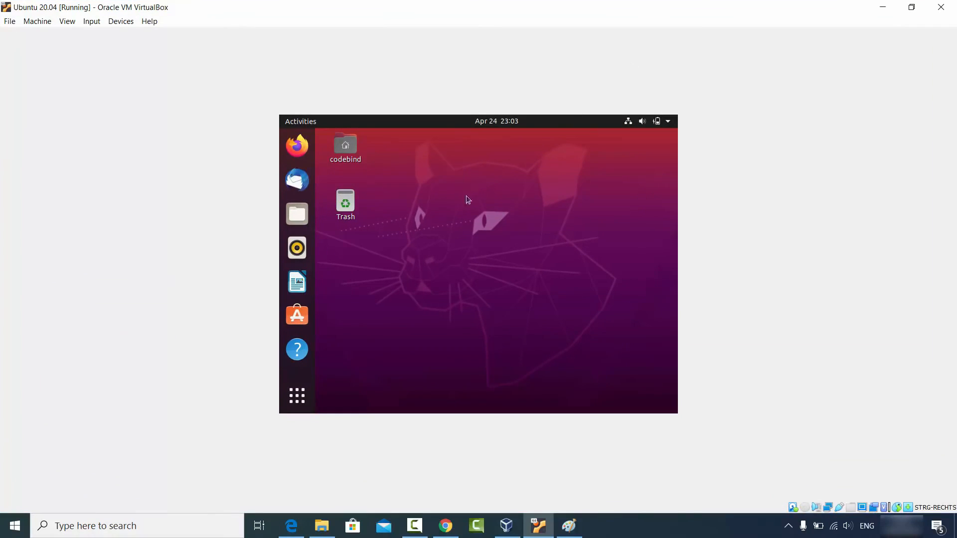